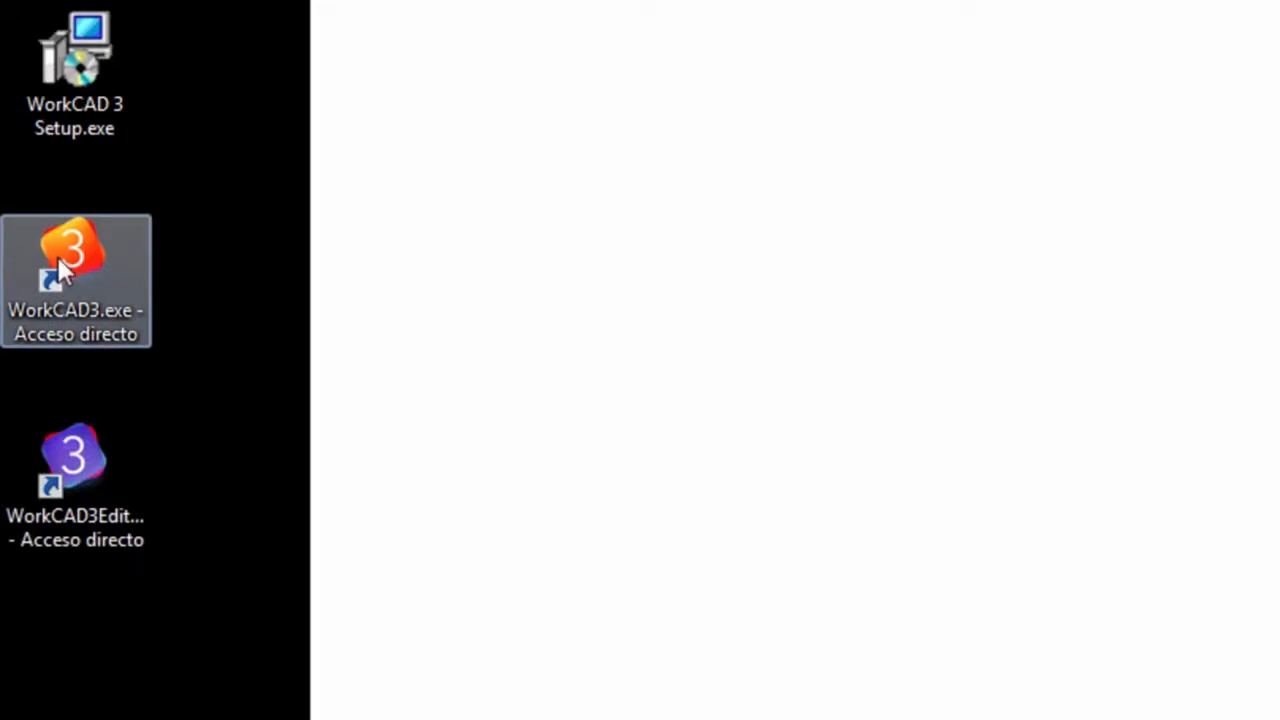
Launch the WorkCAD 3 Editor in Build interface mode and create a horizontal 1024 x 768 PC / MAC project with the default interface style.
{"action": "double_click", "coordinate": [68, 468]}
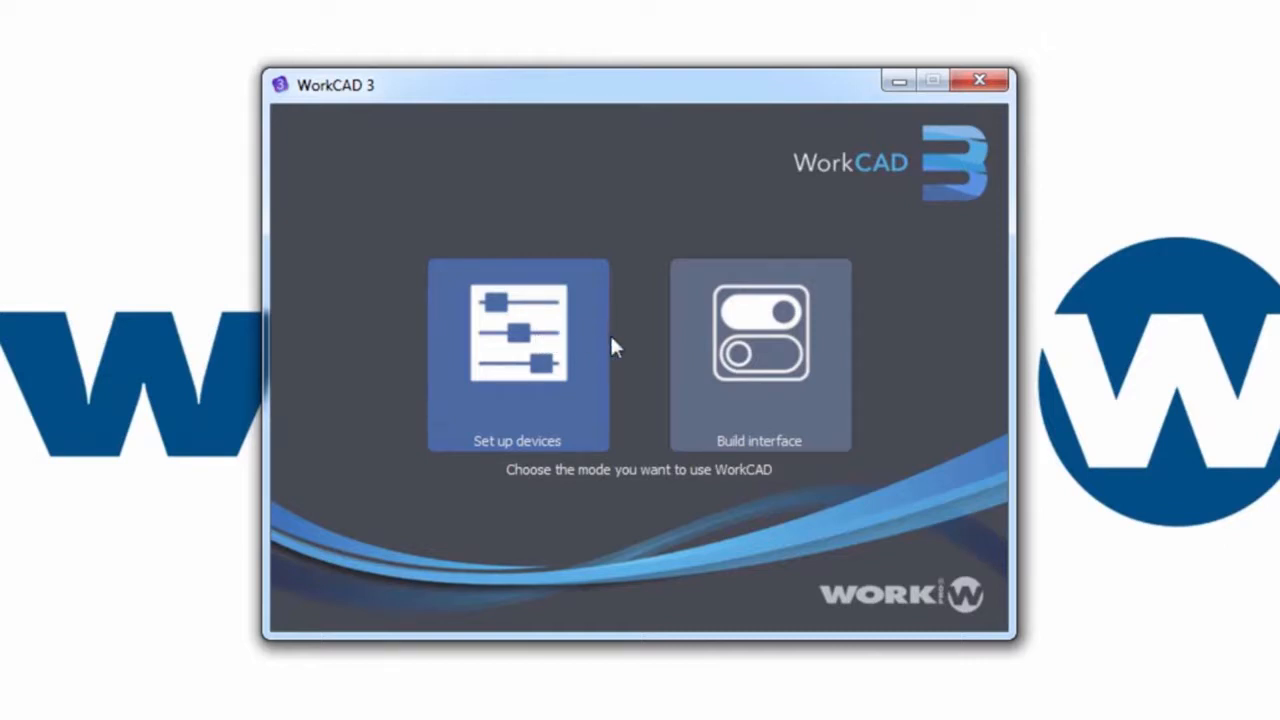
{"action": "left_click", "coordinate": [750, 344]}
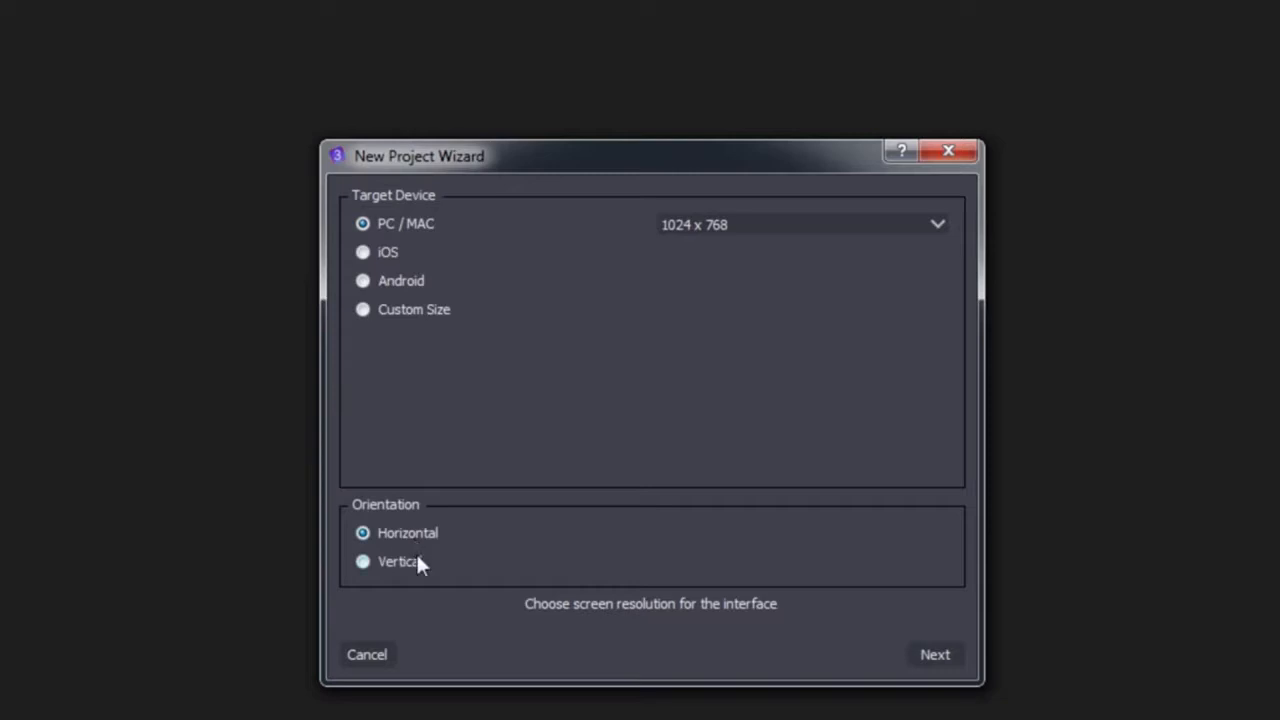
{"action": "left_click", "coordinate": [922, 653]}
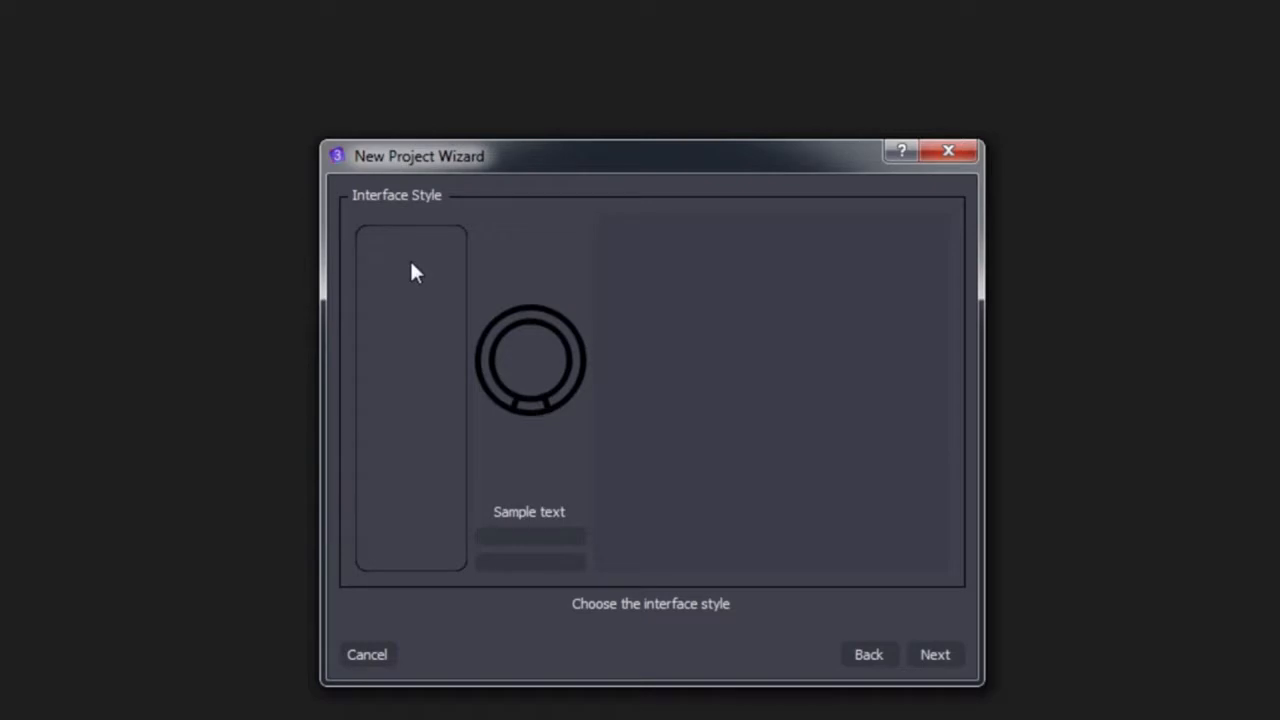
{"action": "left_click", "coordinate": [934, 654]}
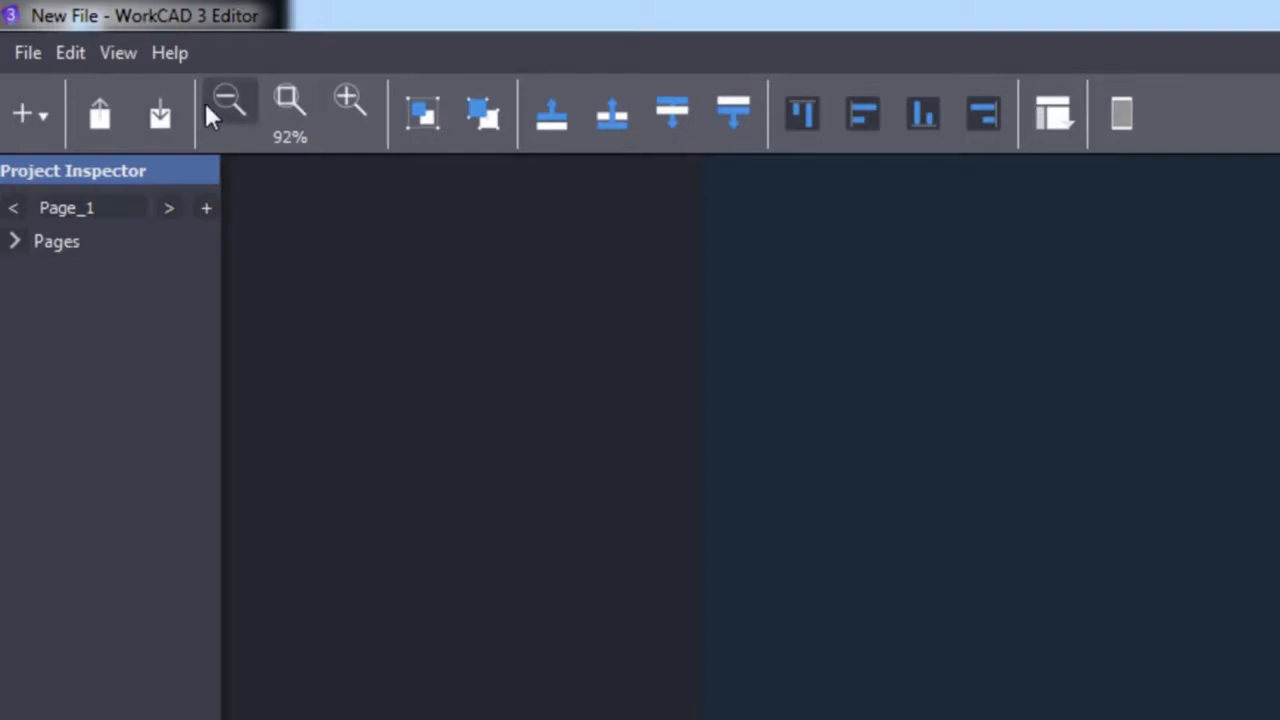
Examine the components offered in the ToolBox under the Devices, Widgets, Audio and Utility categories.
{"action": "left_click", "coordinate": [25, 118]}
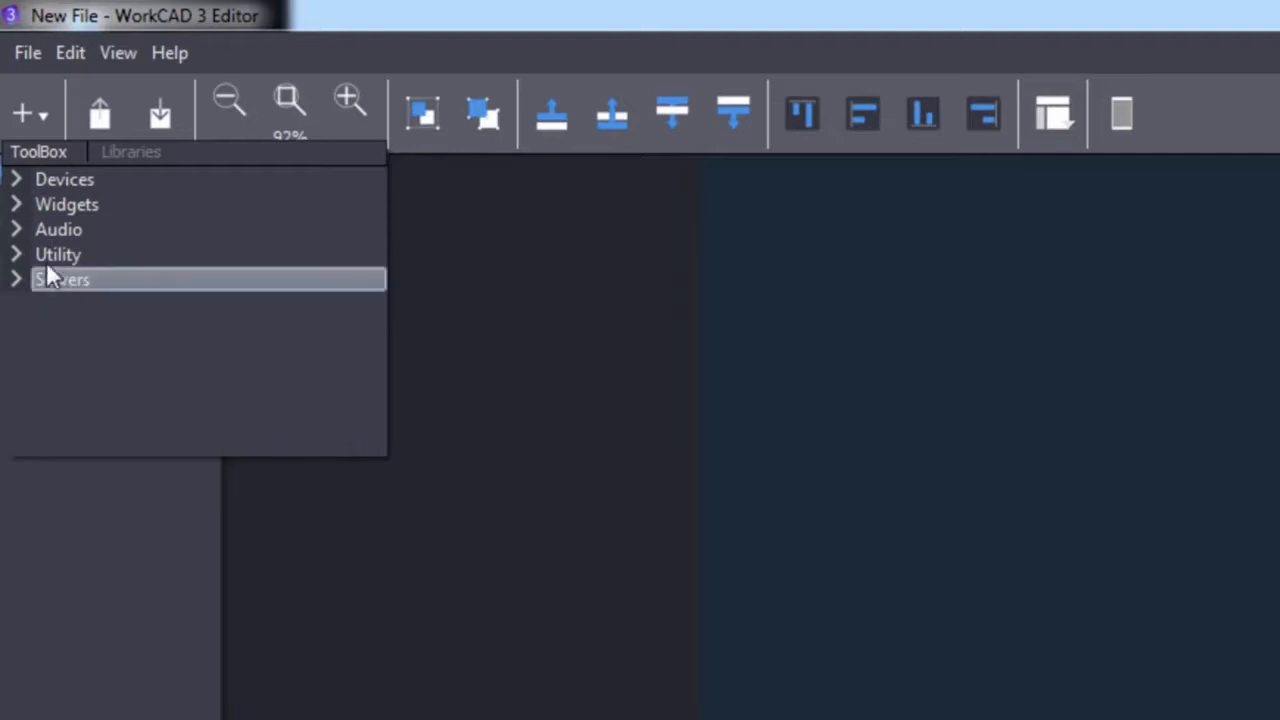
{"action": "left_click", "coordinate": [17, 186]}
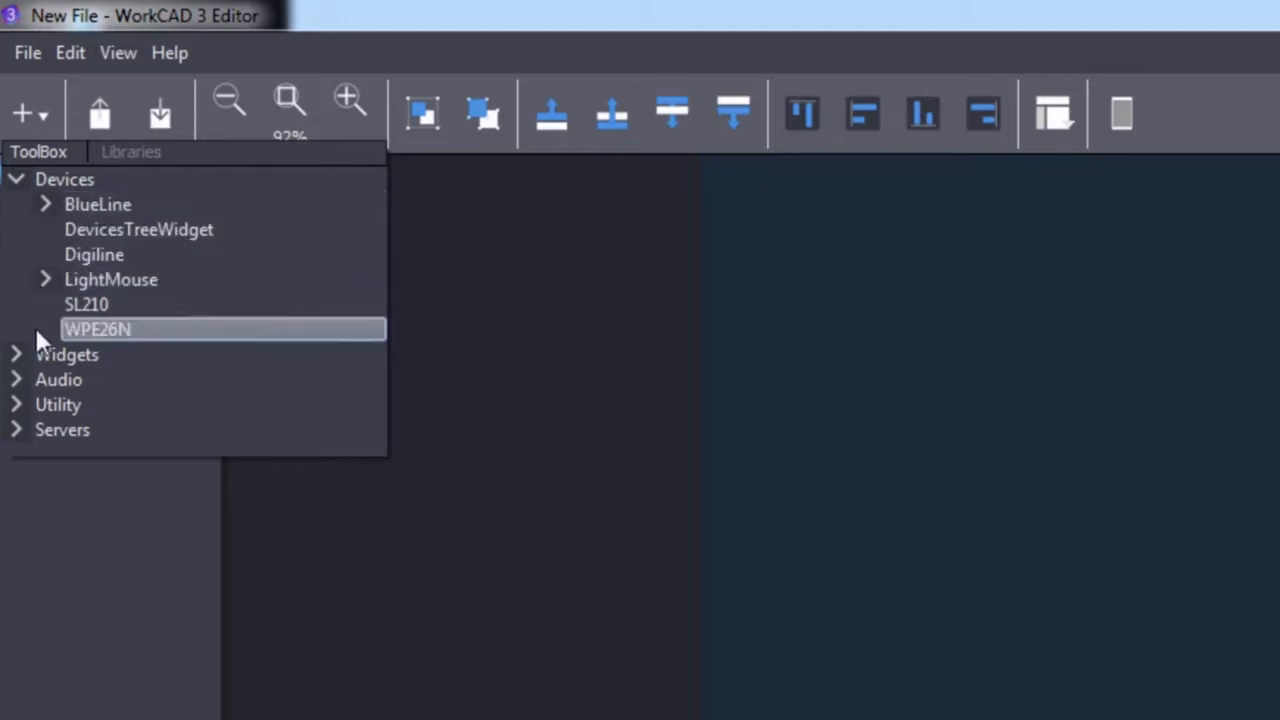
{"action": "left_click", "coordinate": [16, 356]}
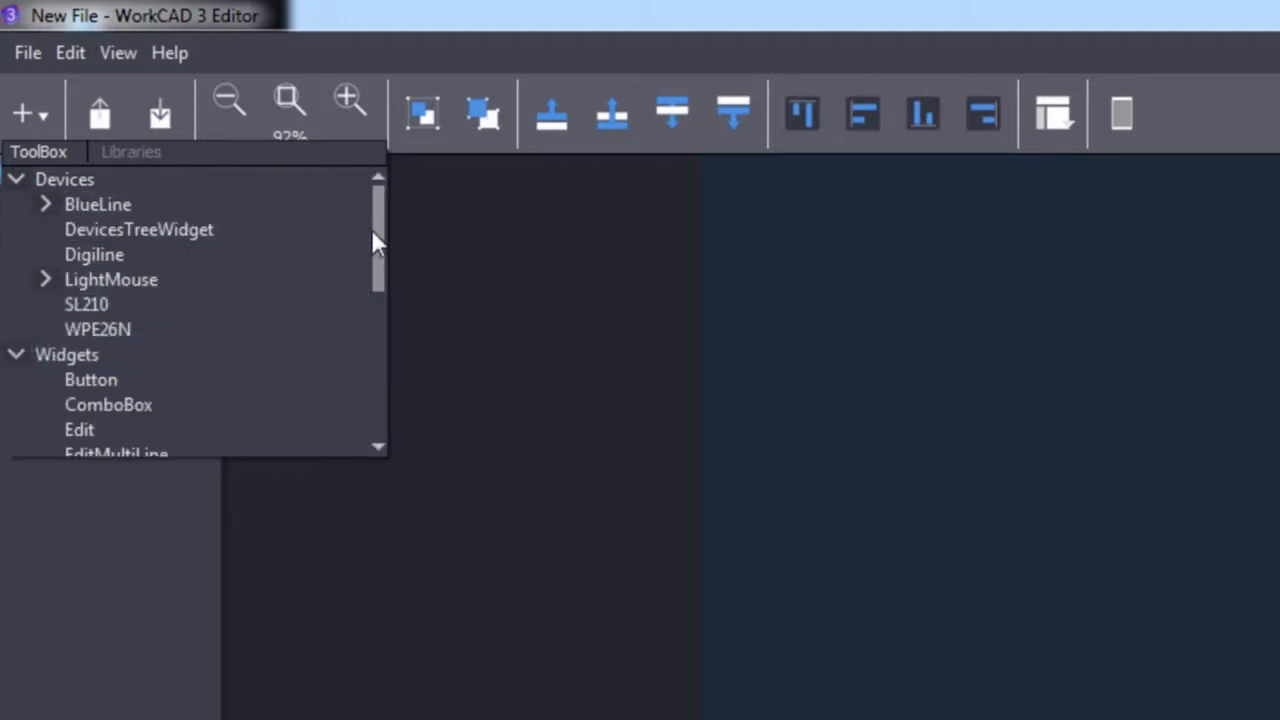
{"action": "left_click_drag", "start_coordinate": [374, 249], "coordinate": [386, 291]}
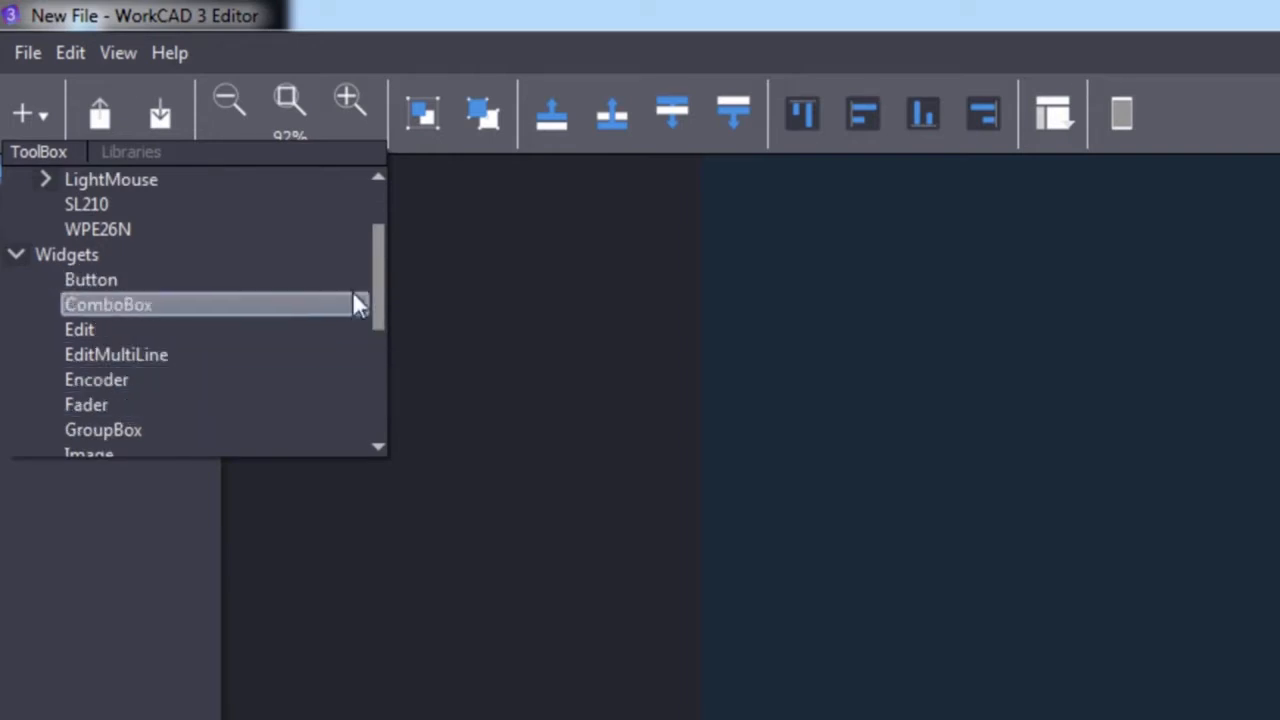
{"action": "left_click", "coordinate": [17, 256]}
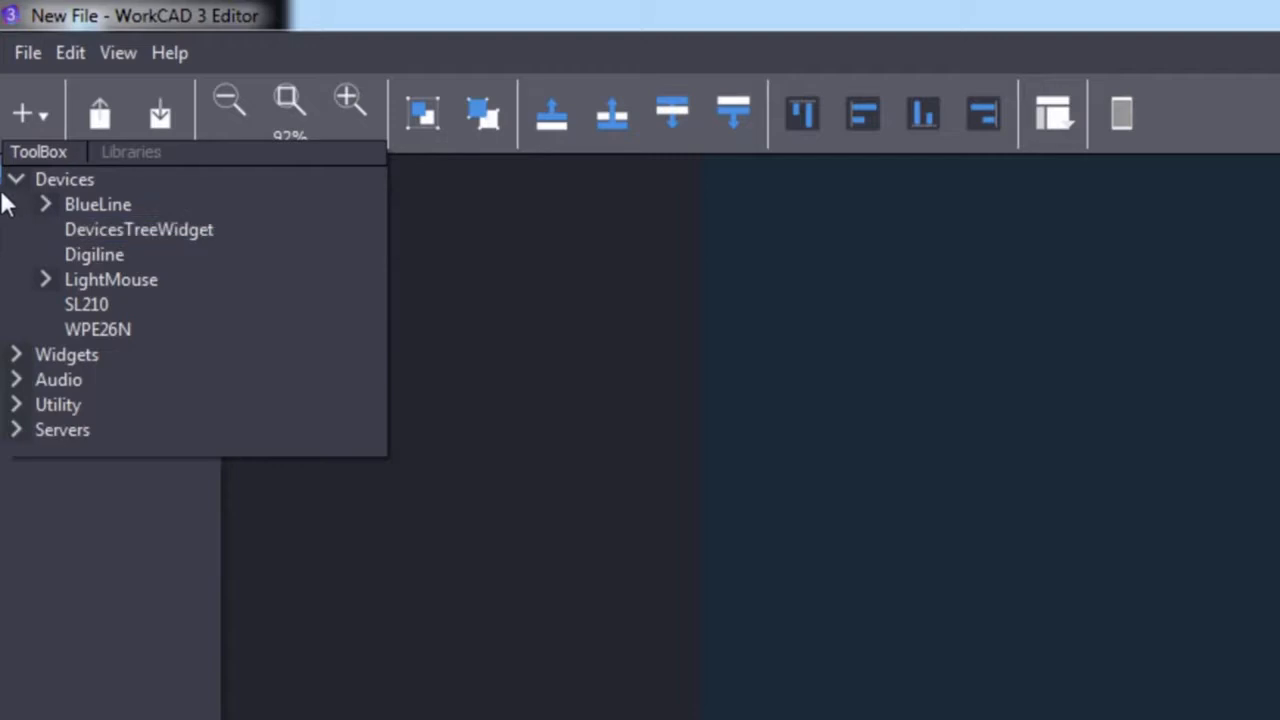
{"action": "left_click", "coordinate": [16, 179]}
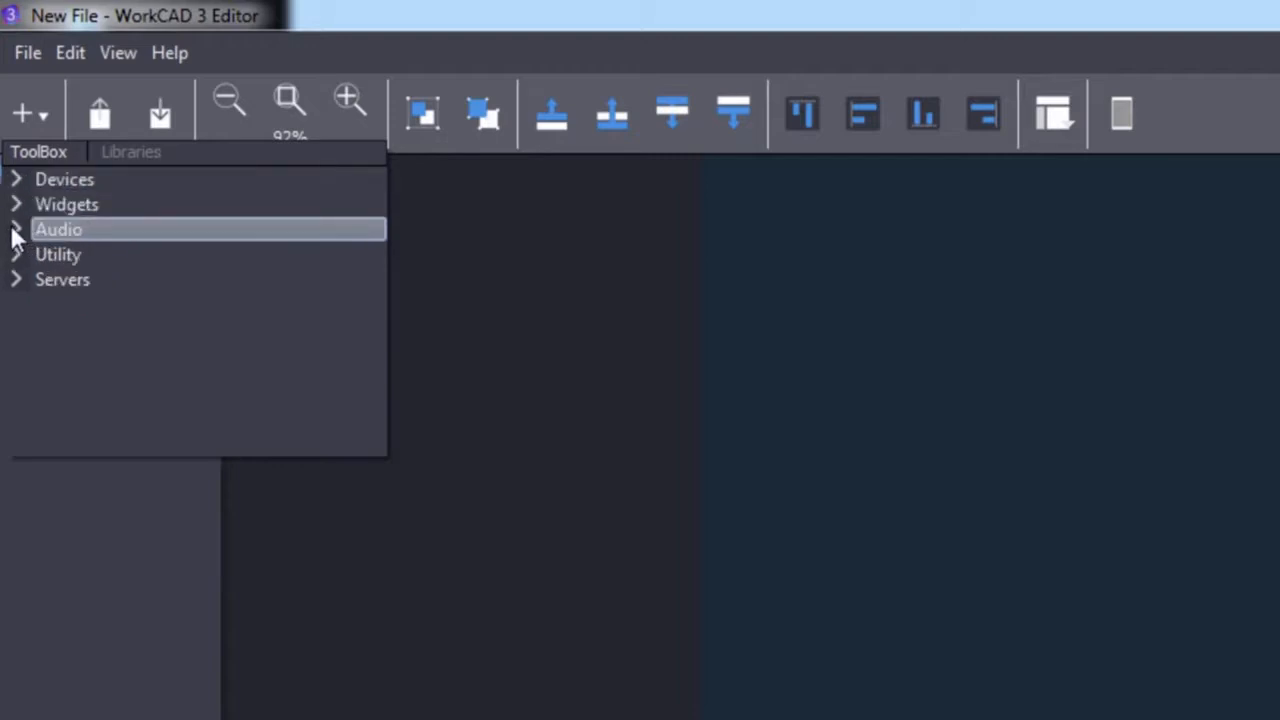
{"action": "left_click", "coordinate": [14, 229]}
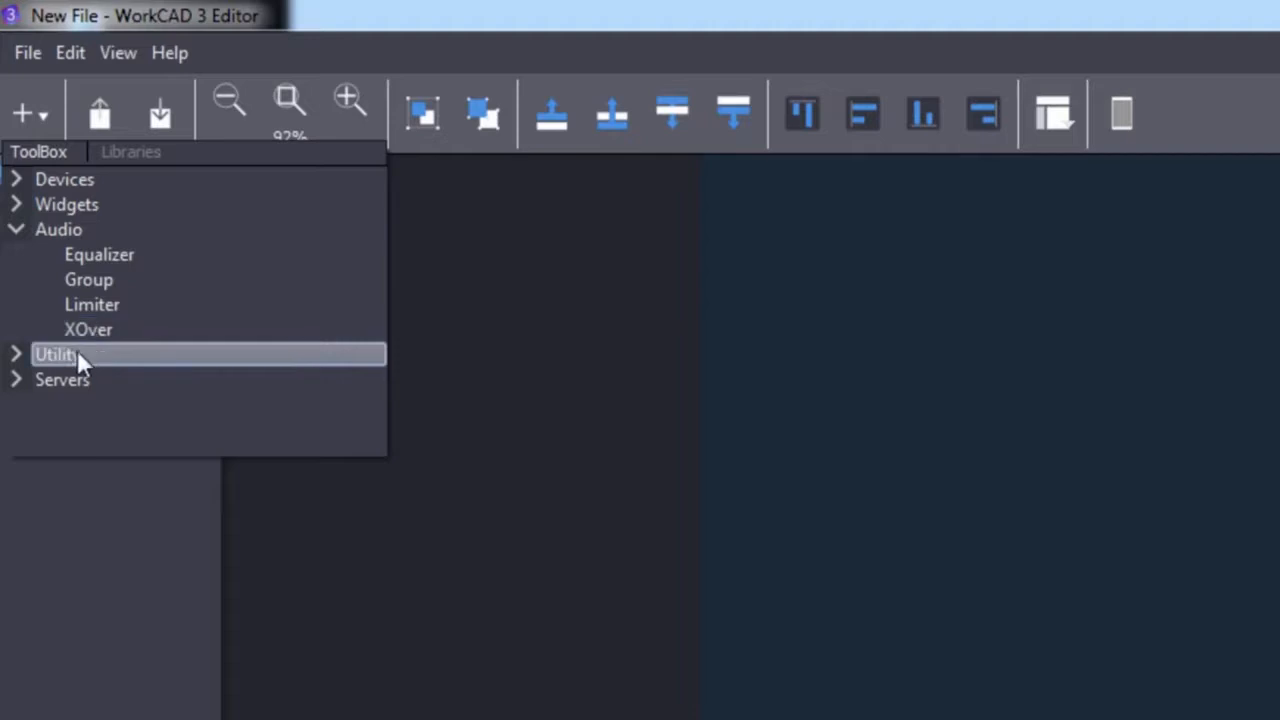
{"action": "left_click", "coordinate": [15, 356]}
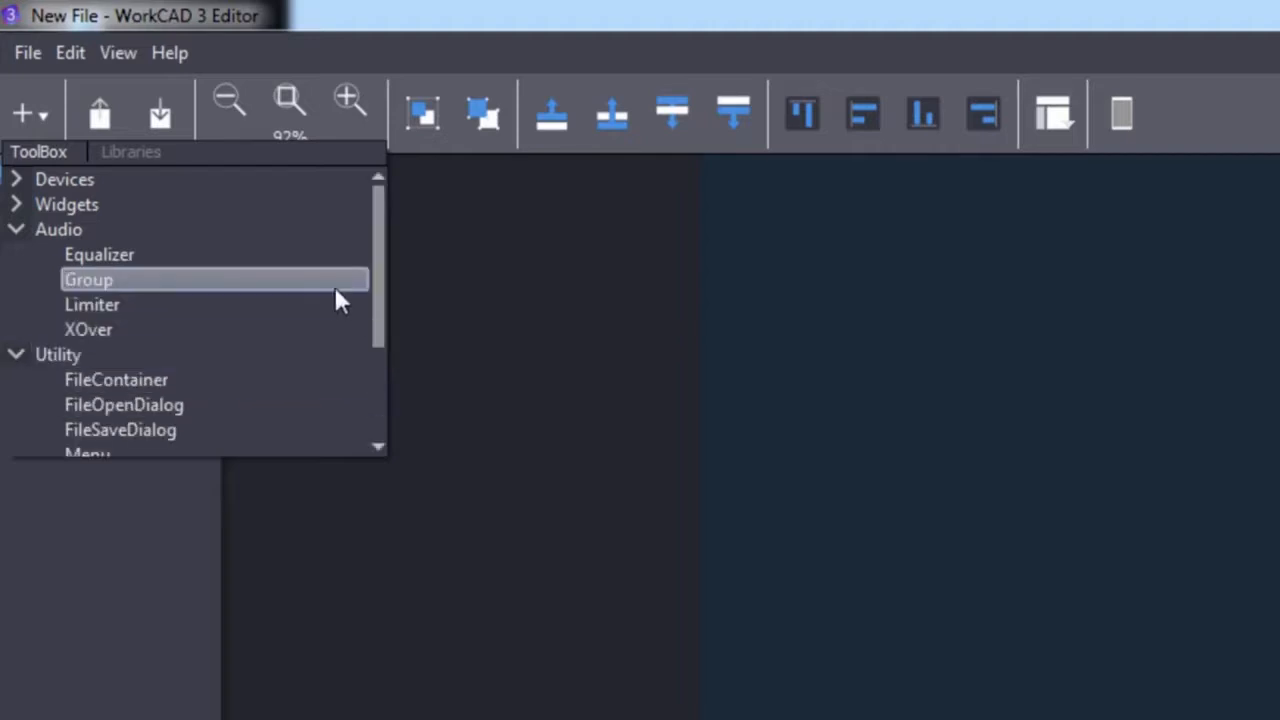
{"action": "left_click_drag", "start_coordinate": [380, 306], "coordinate": [389, 366]}
{"action": "left_click", "coordinate": [12, 255]}
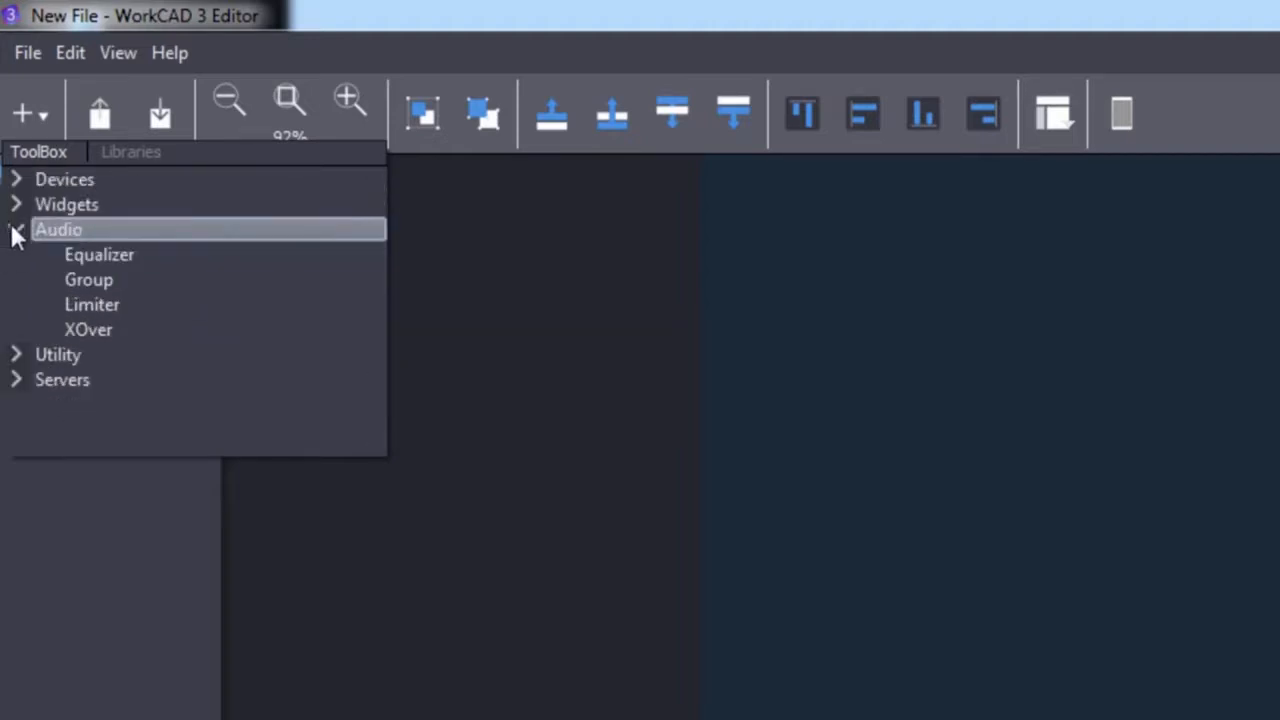
{"action": "left_click", "coordinate": [20, 231]}
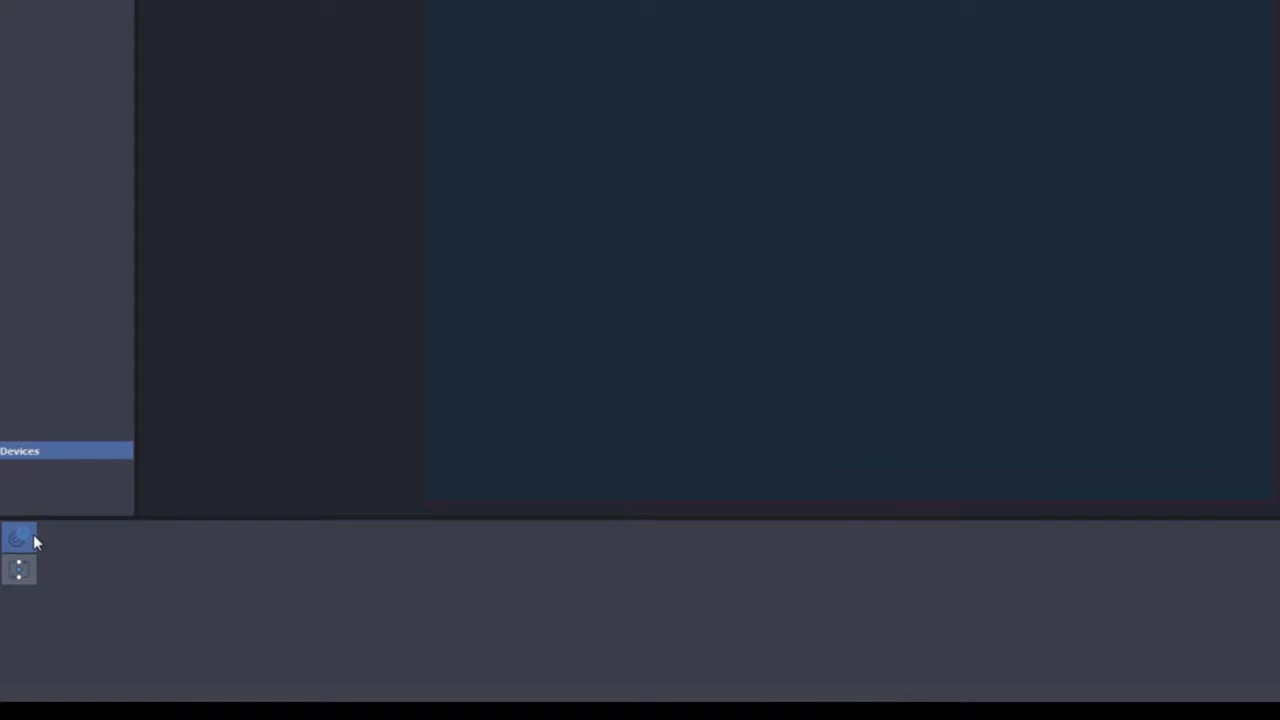
Show the Actions and Parameters area and enlarge the Devices pane upward.
{"action": "left_click", "coordinate": [19, 569]}
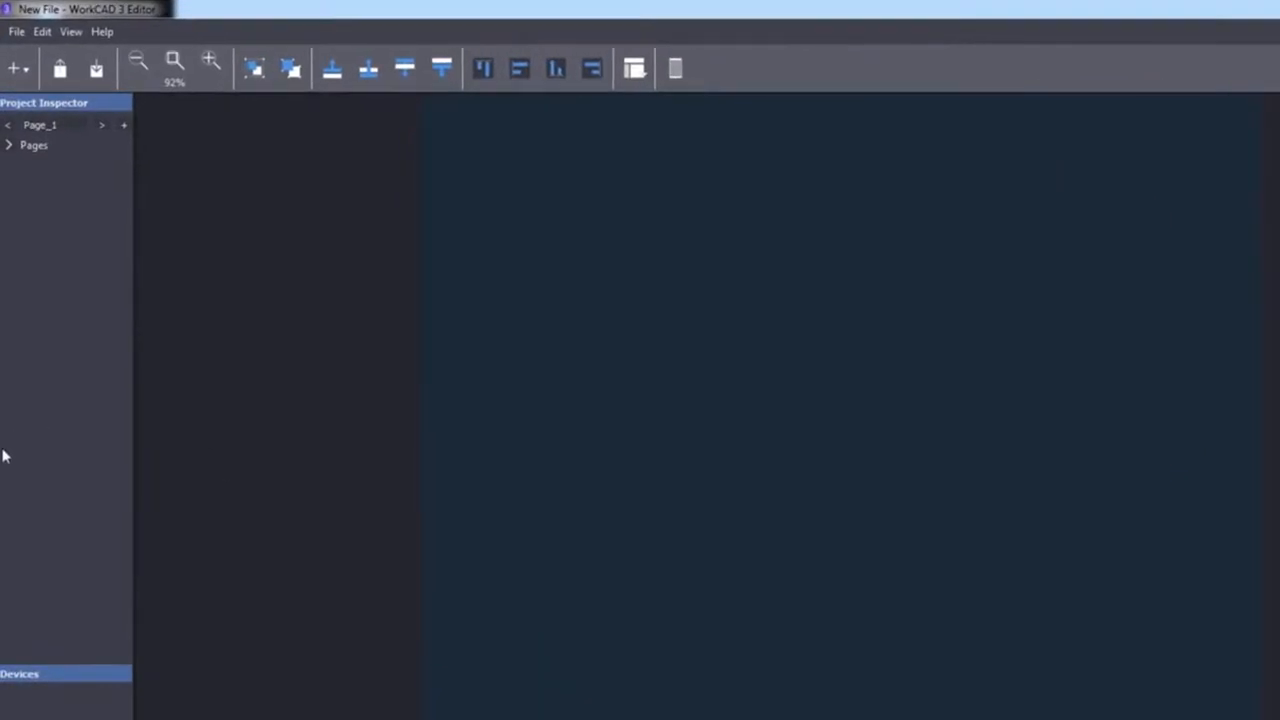
{"action": "left_click_drag", "start_coordinate": [83, 661], "coordinate": [78, 558]}
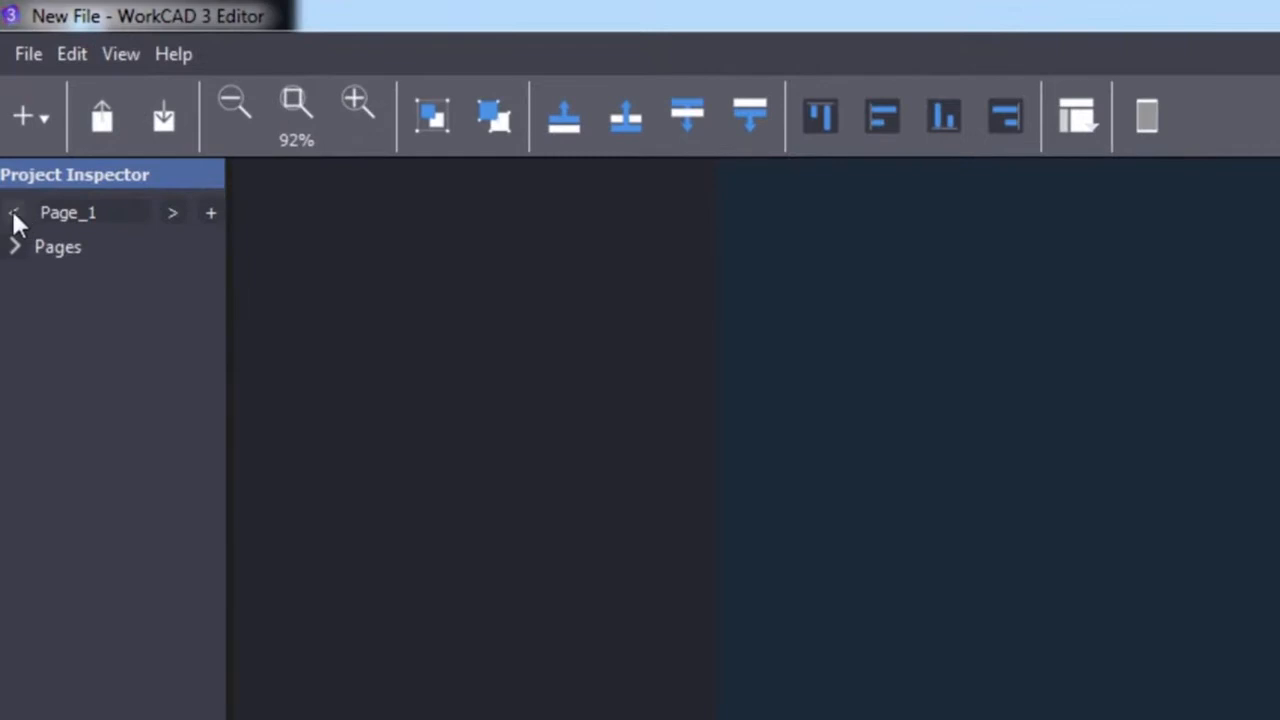
{"action": "left_click", "coordinate": [24, 247]}
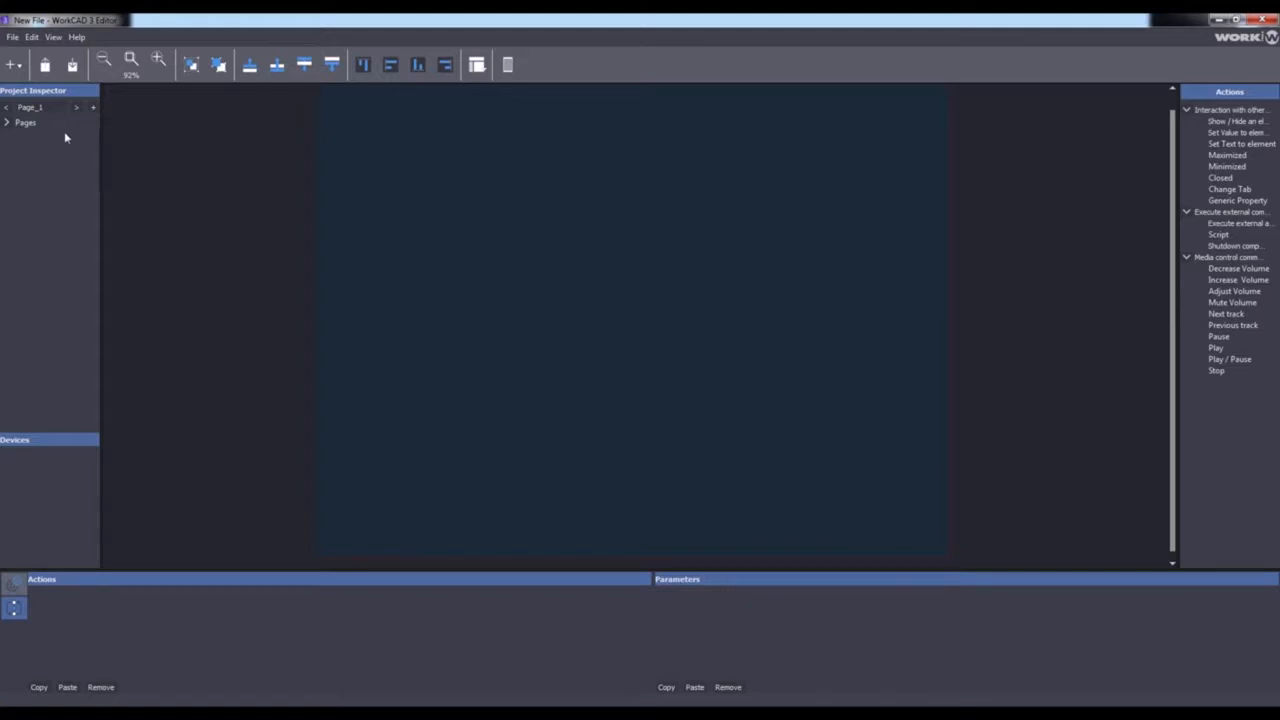
Open the recent project and launch a preview of its interface, placing the preview window over the canvas.
{"action": "left_click", "coordinate": [16, 38]}
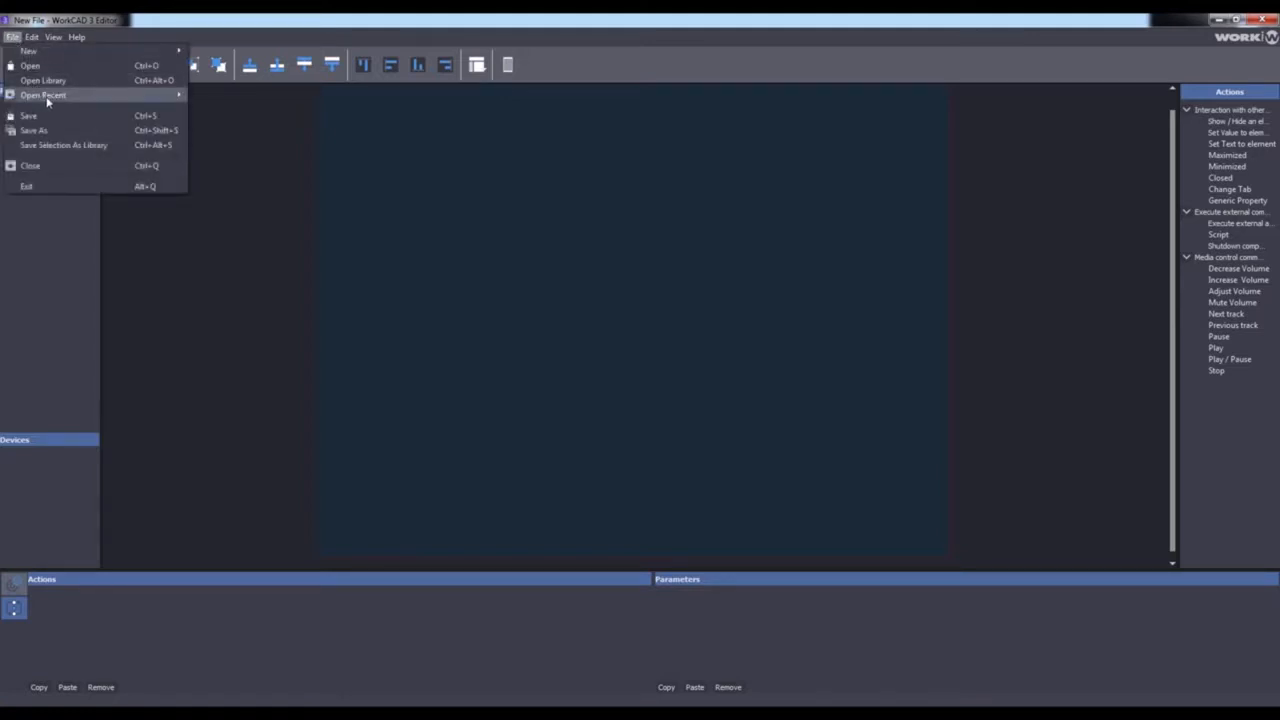
{"action": "mouse_move", "coordinate": [160, 96]}
{"action": "left_click", "coordinate": [240, 96]}
{"action": "left_click", "coordinate": [508, 65]}
{"action": "left_click_drag", "start_coordinate": [402, 26], "coordinate": [696, 69]}
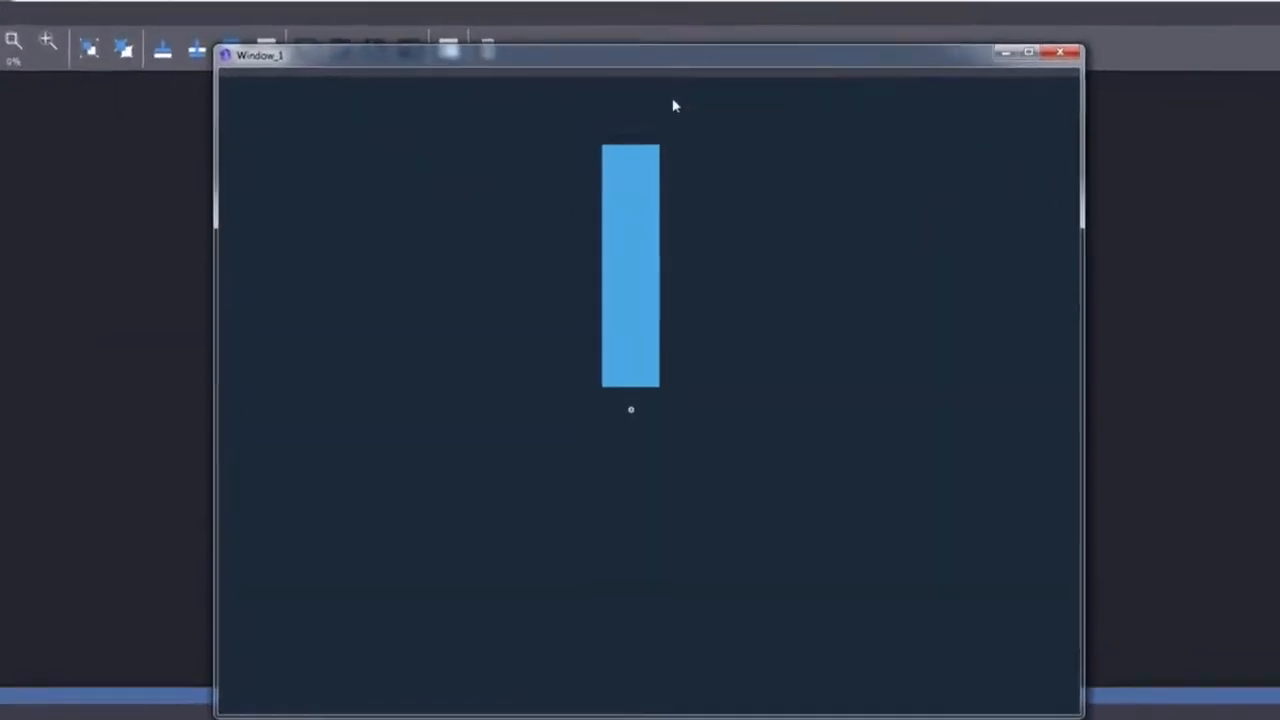
Test the previewed fader by moving its level down and up, and close the preview and the project.
{"action": "left_click_drag", "start_coordinate": [644, 159], "coordinate": [660, 191]}
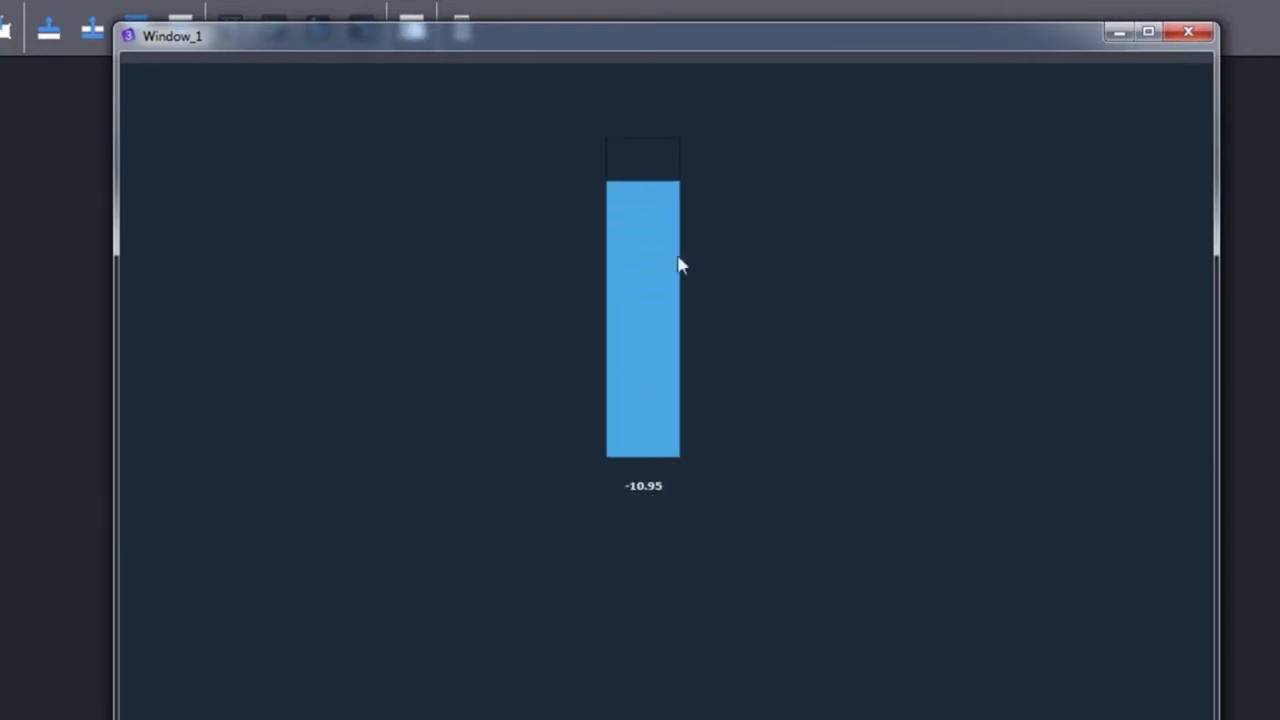
{"action": "mouse_move", "coordinate": [650, 190]}
{"action": "left_mouse_down"}
{"action": "mouse_move", "coordinate": [654, 271]}
{"action": "mouse_move", "coordinate": [648, 168]}
{"action": "mouse_move", "coordinate": [641, 180]}
{"action": "left_mouse_up"}
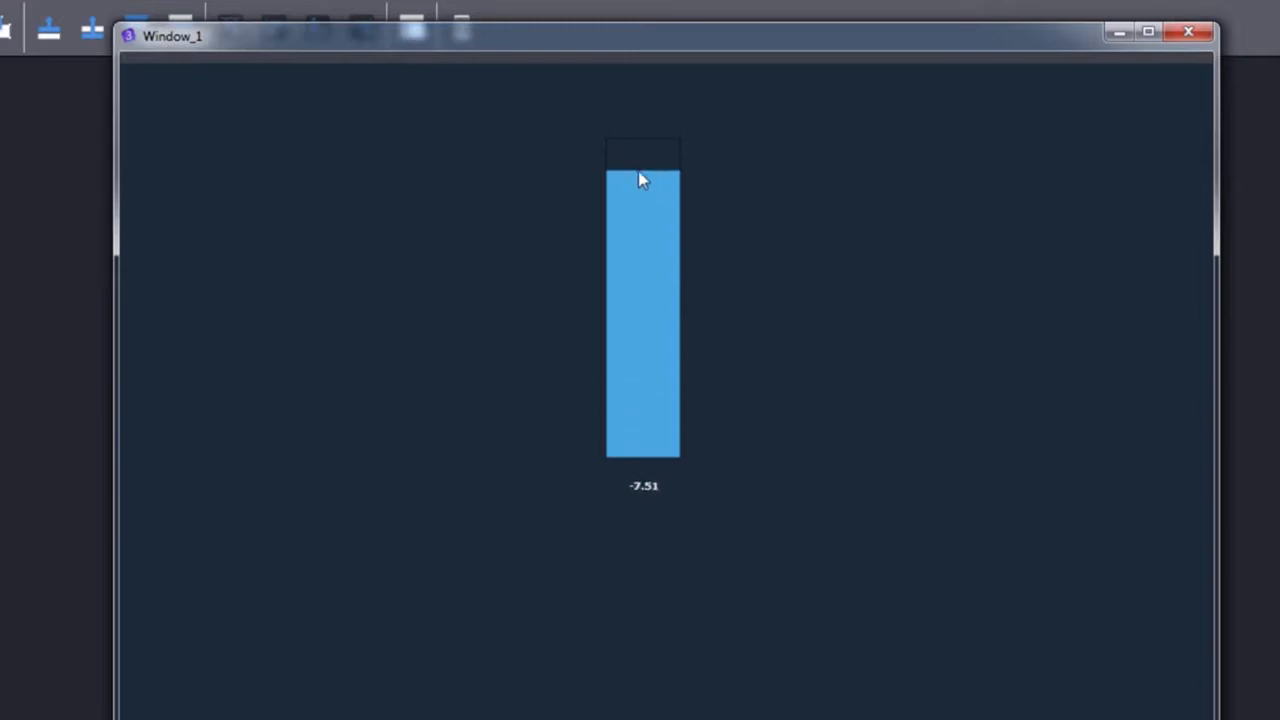
{"action": "left_click", "coordinate": [1188, 31]}
{"action": "left_click", "coordinate": [12, 36]}
{"action": "left_click", "coordinate": [42, 168]}
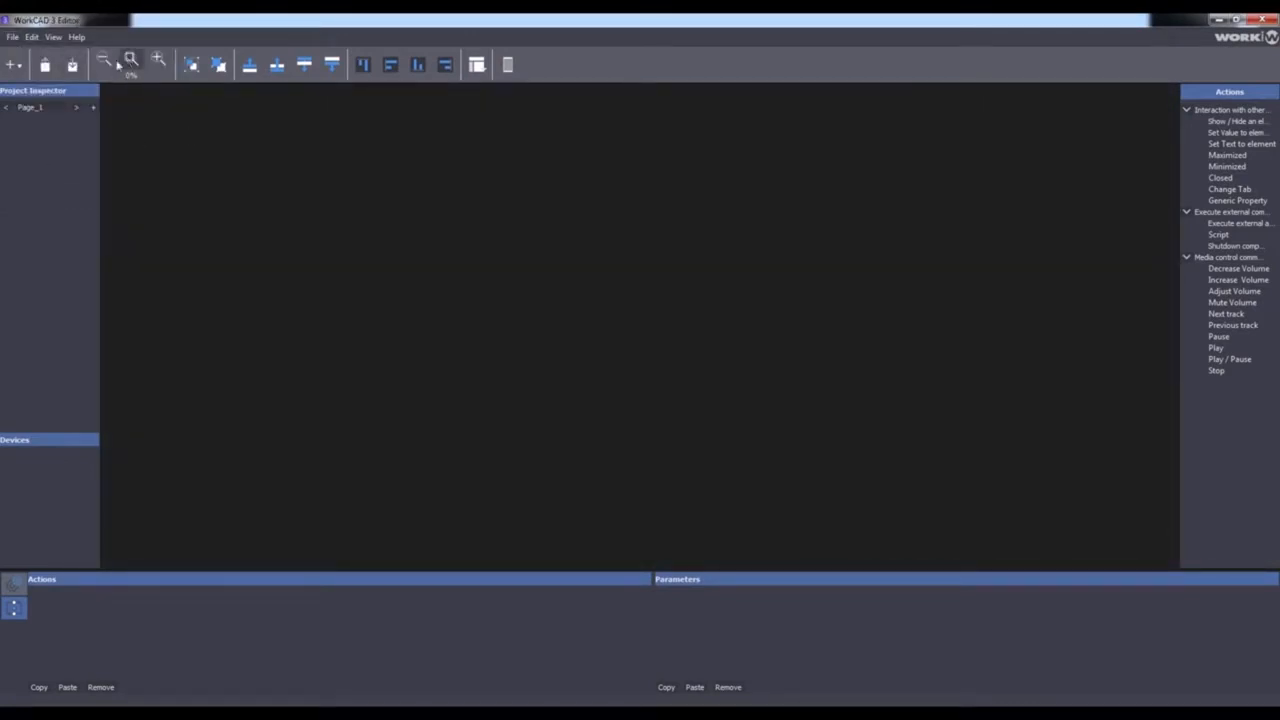
Create a new horizontal 1024 x 768 PC / MAC project with the default interface style.
{"action": "left_click", "coordinate": [12, 37]}
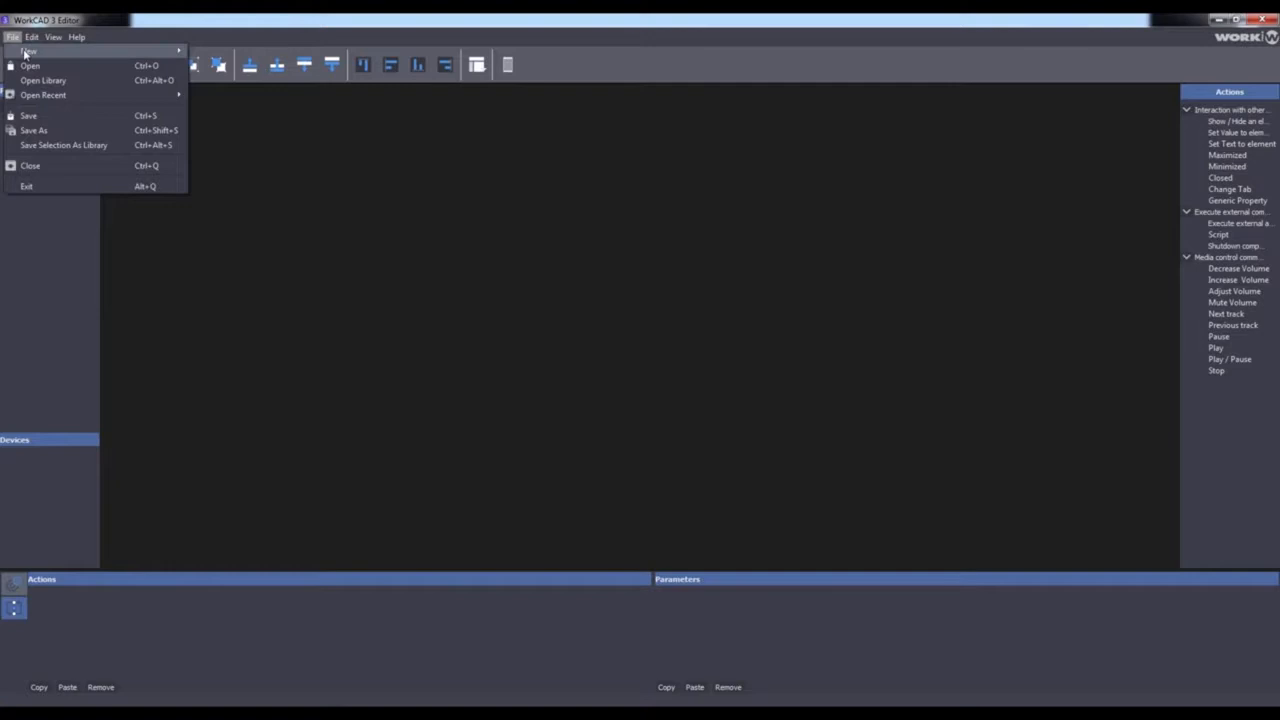
{"action": "mouse_move", "coordinate": [26, 52]}
{"action": "left_click", "coordinate": [216, 53]}
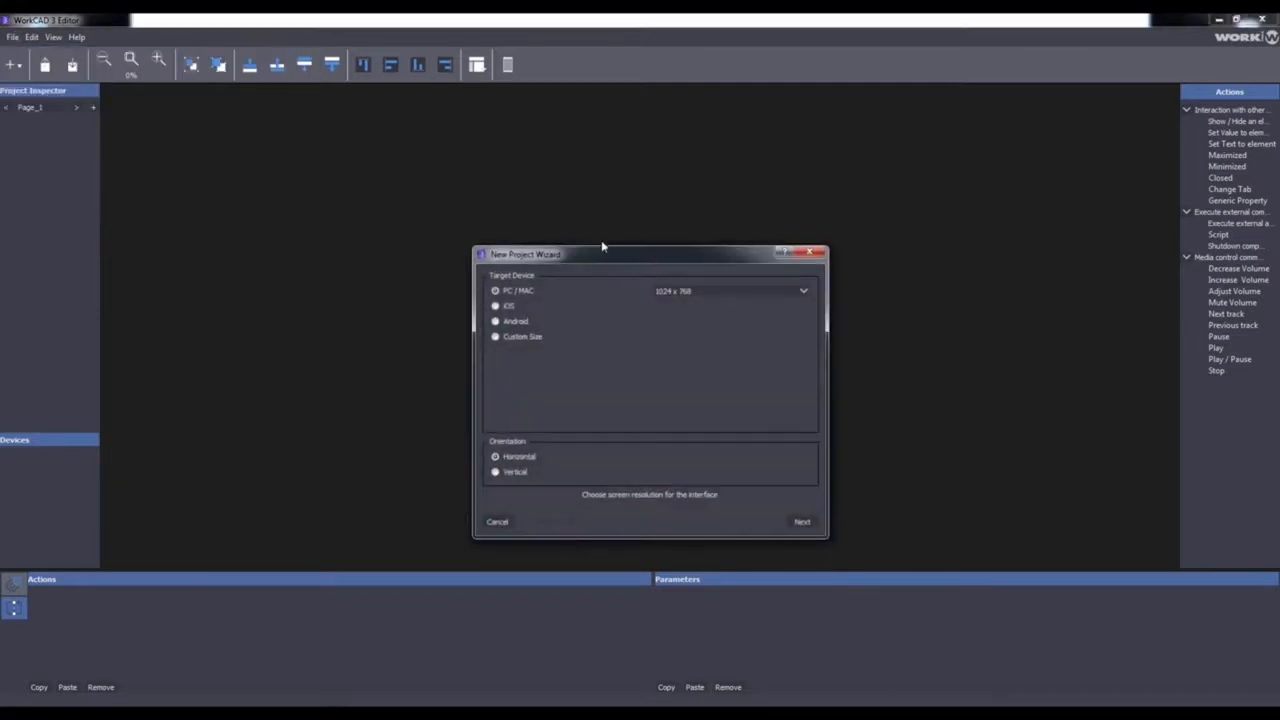
{"action": "left_click", "coordinate": [806, 524]}
{"action": "left_click", "coordinate": [806, 524]}
{"action": "left_click", "coordinate": [806, 524]}
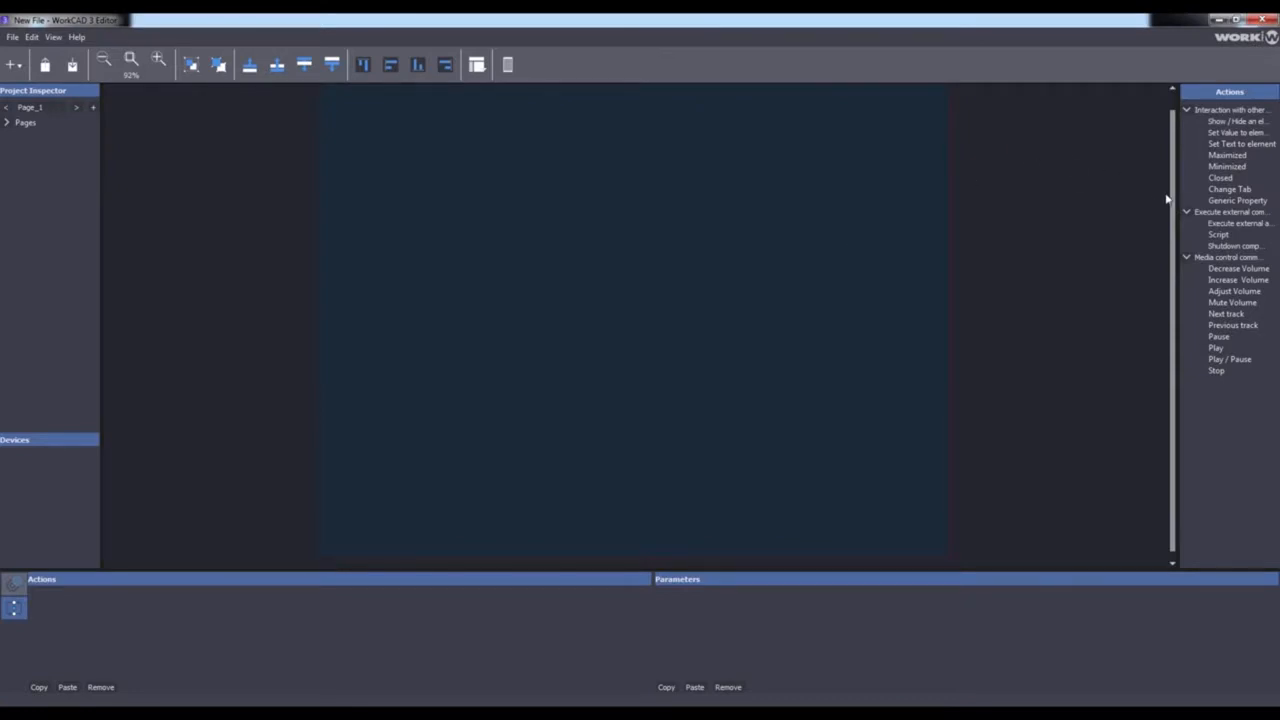
Add a Fader widget to Page_1 and place it upright in the upper middle of the page.
{"action": "left_click_drag", "start_coordinate": [1174, 204], "coordinate": [1175, 183]}
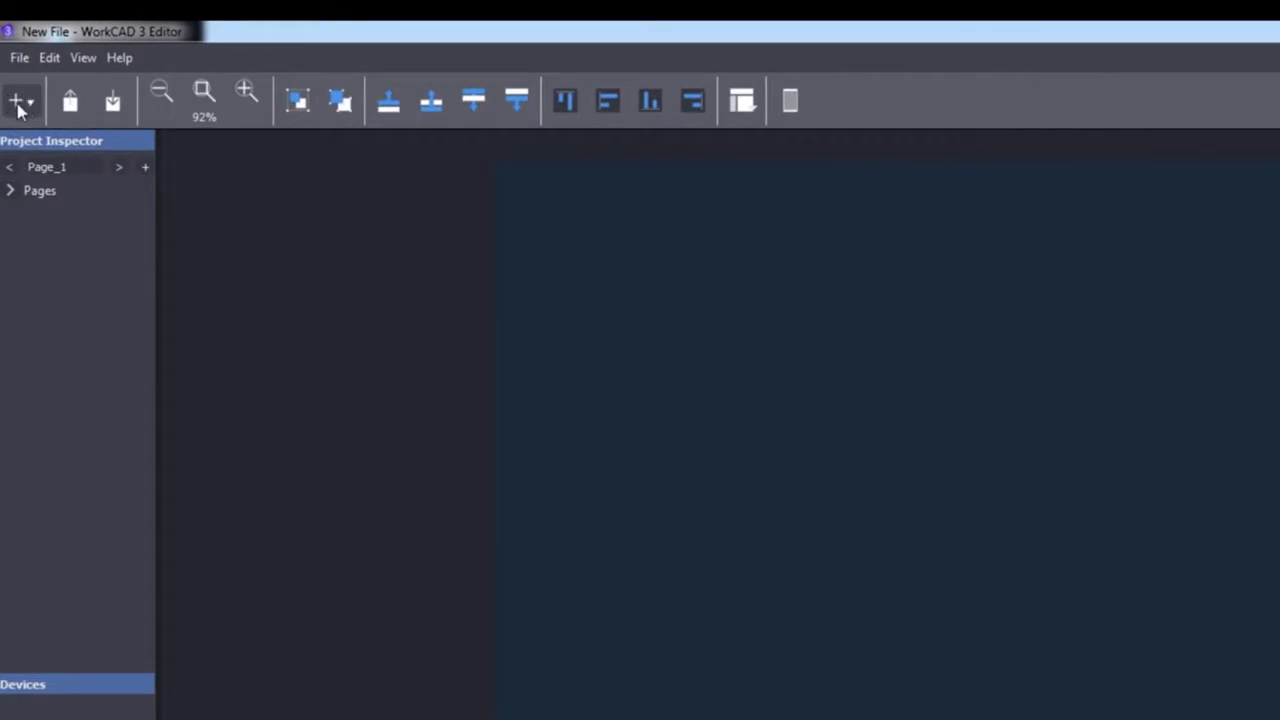
{"action": "left_click", "coordinate": [12, 100]}
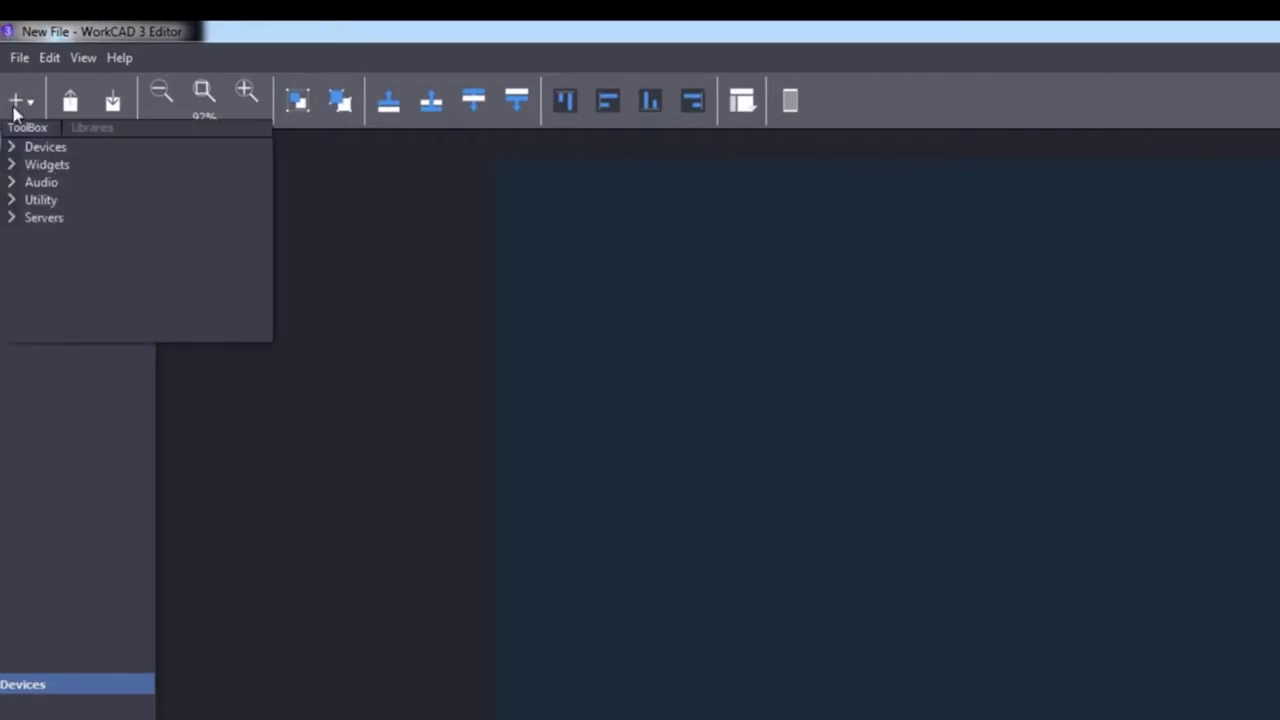
{"action": "left_click", "coordinate": [14, 166]}
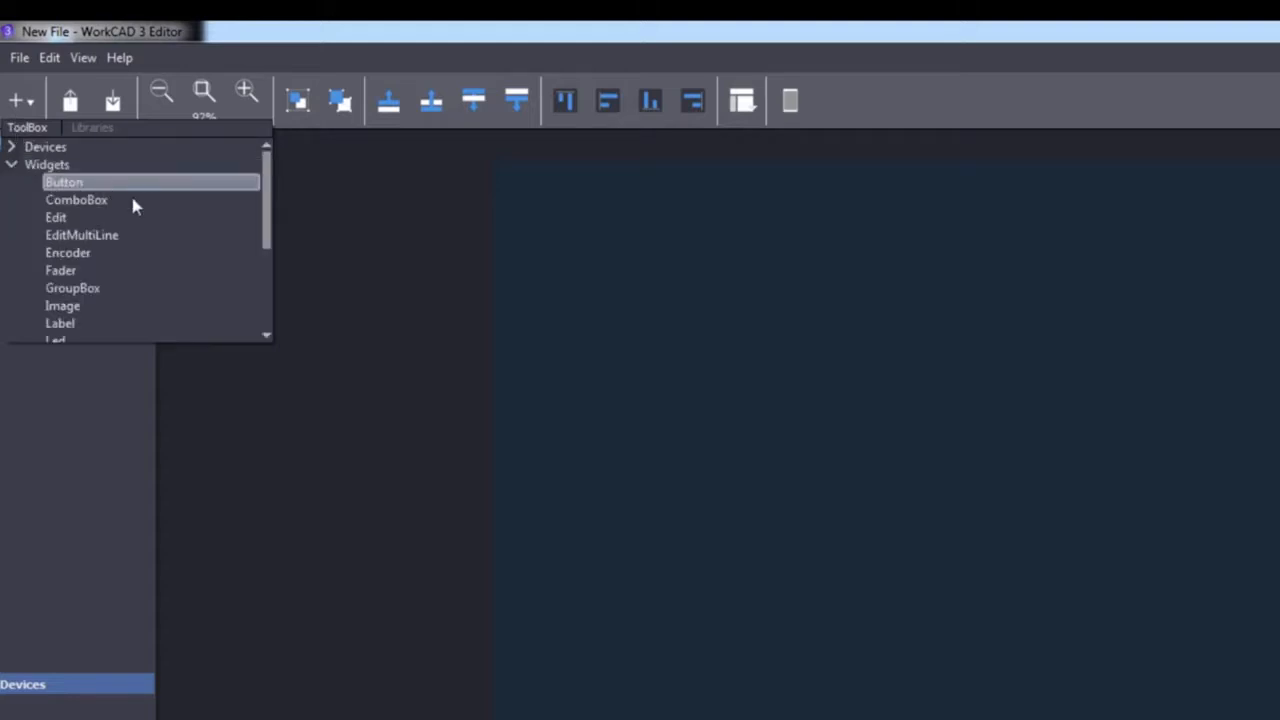
{"action": "left_click_drag", "start_coordinate": [58, 274], "coordinate": [951, 337]}
{"action": "left_click_drag", "start_coordinate": [973, 404], "coordinate": [998, 295]}
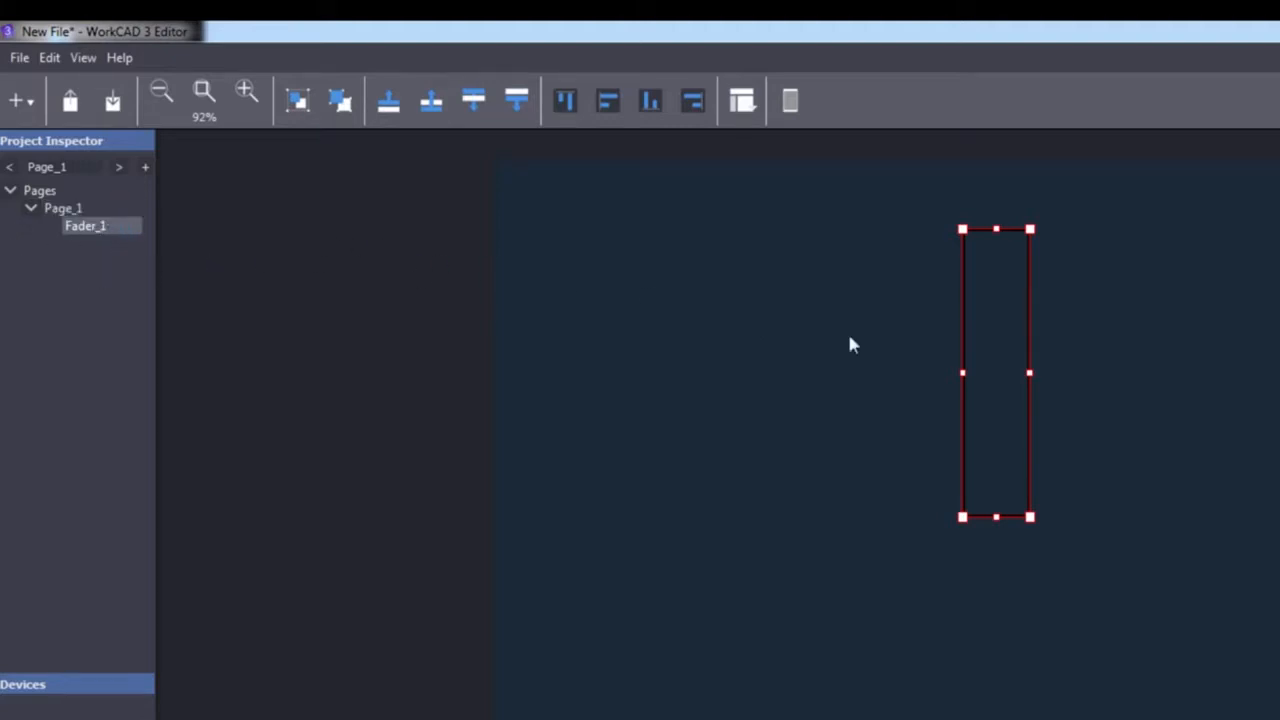
Add a Label widget and position it directly beneath the fader, aligned with its width.
{"action": "left_click", "coordinate": [28, 103]}
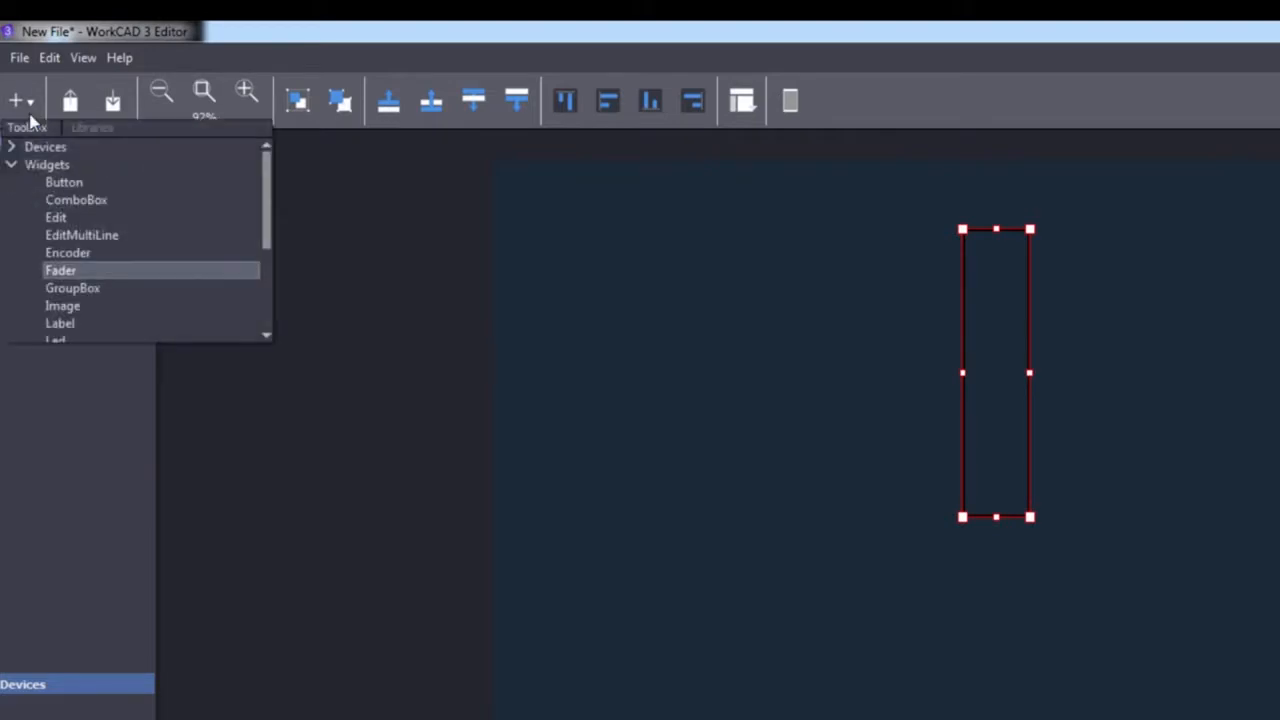
{"action": "left_click_drag", "start_coordinate": [269, 197], "coordinate": [268, 233]}
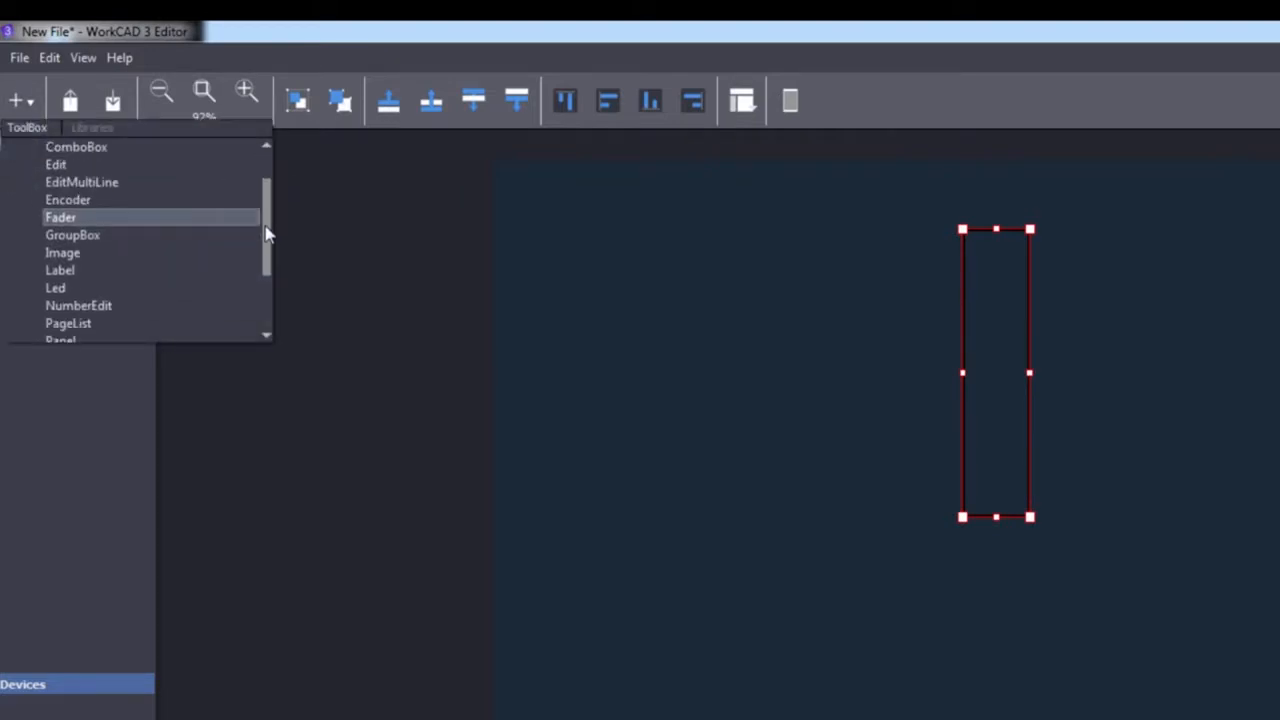
{"action": "left_click", "coordinate": [52, 270]}
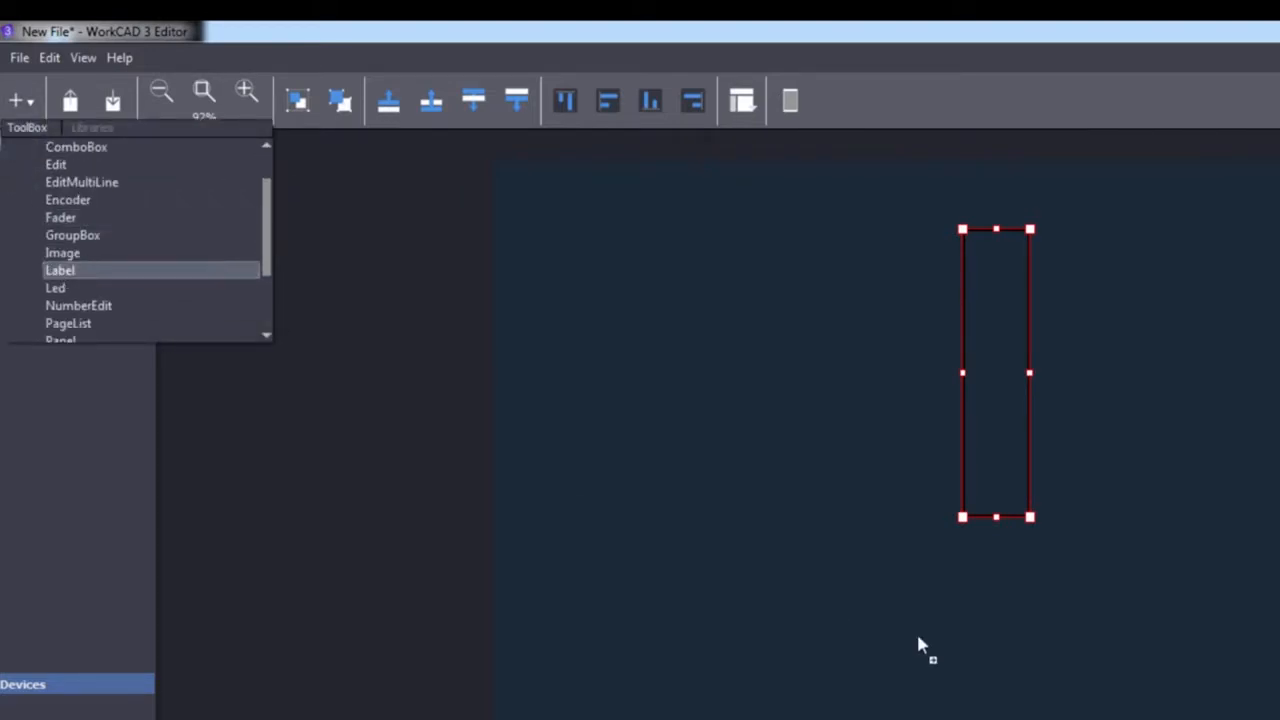
{"action": "left_click", "coordinate": [968, 648]}
{"action": "left_click_drag", "start_coordinate": [994, 684], "coordinate": [1028, 540]}
{"action": "left_click", "coordinate": [86, 244]}
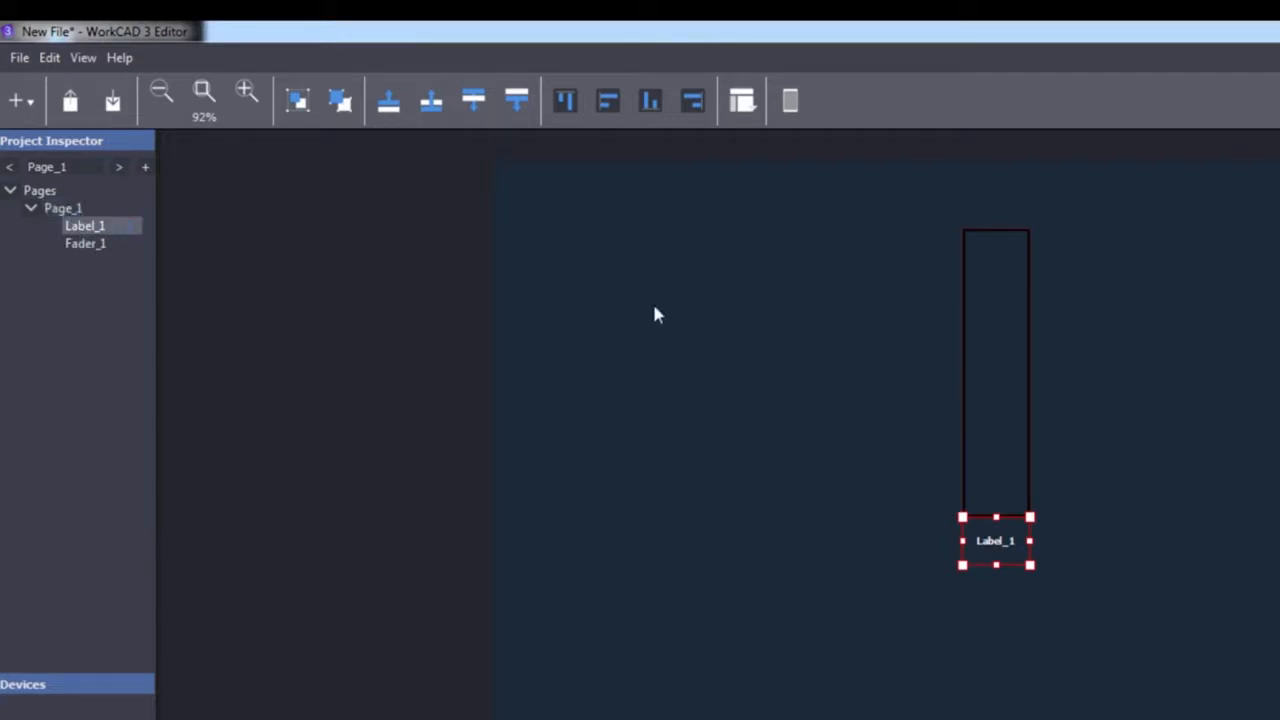
{"action": "double_click", "coordinate": [52, 208]}
Add a BLR2Lite device from the BlueLine devices to the project.
{"action": "left_click", "coordinate": [21, 100]}
{"action": "left_click_drag", "start_coordinate": [265, 217], "coordinate": [265, 184]}
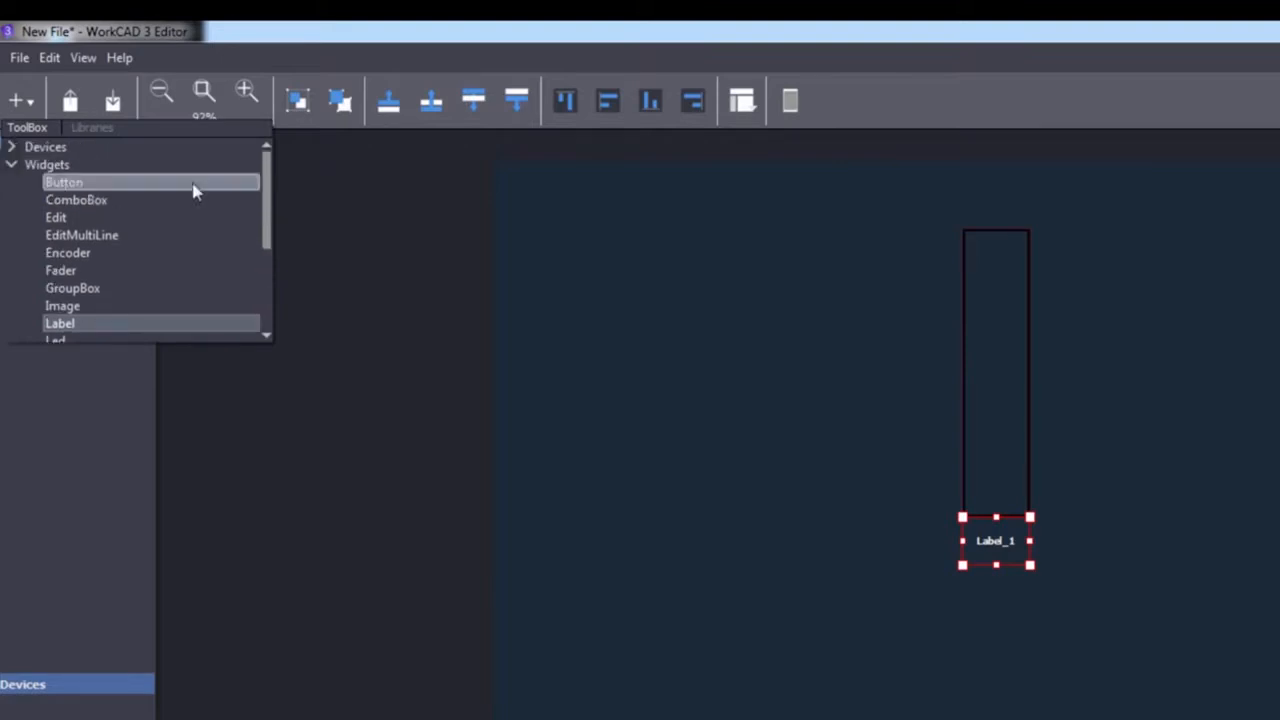
{"action": "left_click", "coordinate": [12, 166]}
{"action": "left_click", "coordinate": [13, 148]}
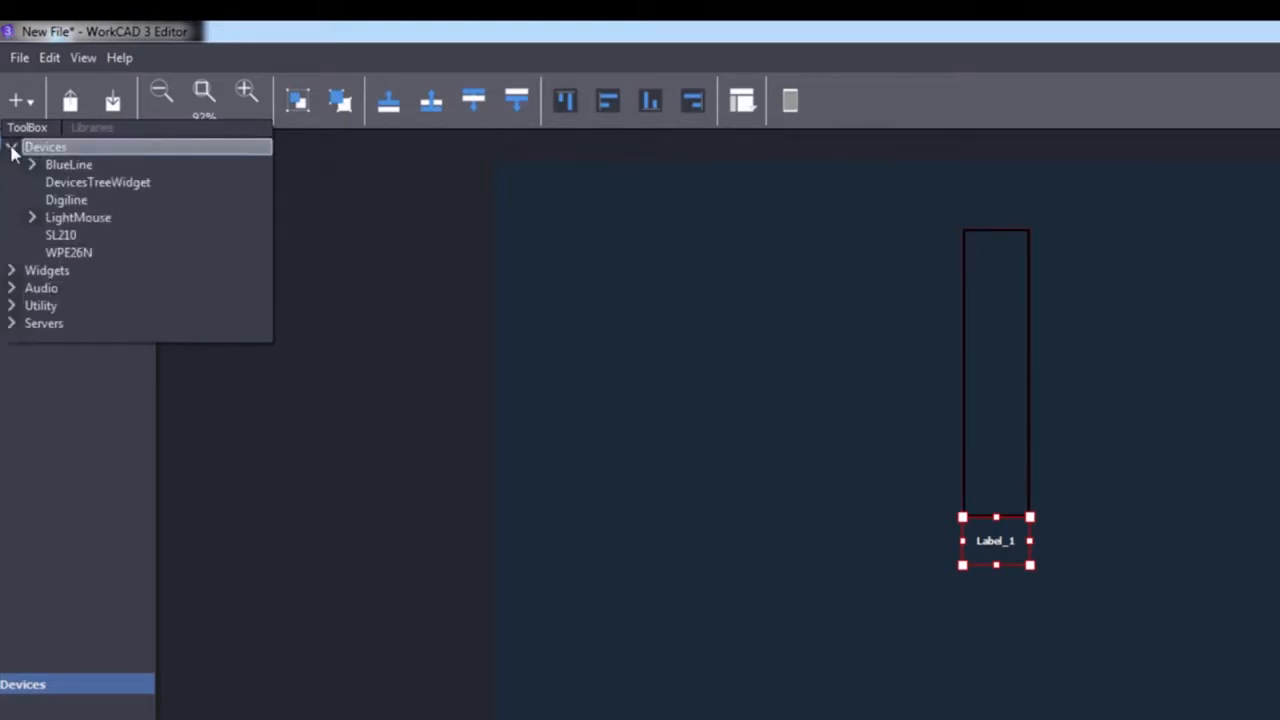
{"action": "left_click", "coordinate": [28, 164]}
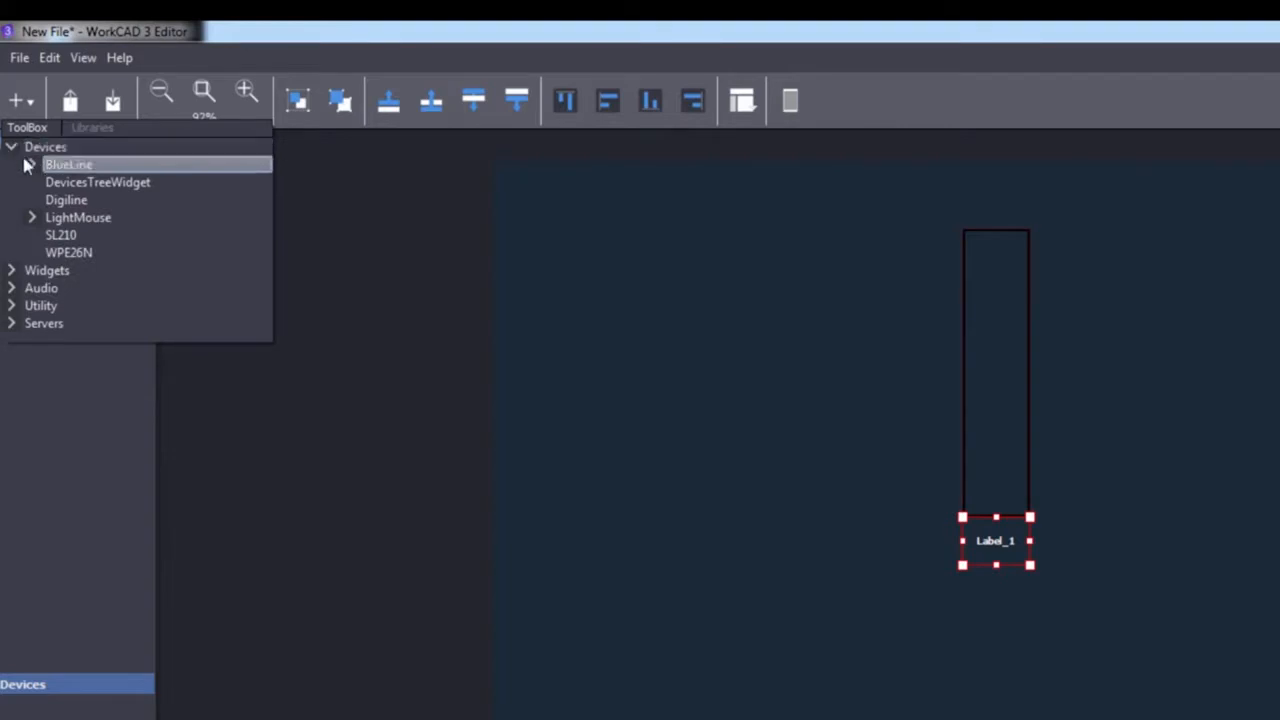
{"action": "left_click", "coordinate": [33, 166]}
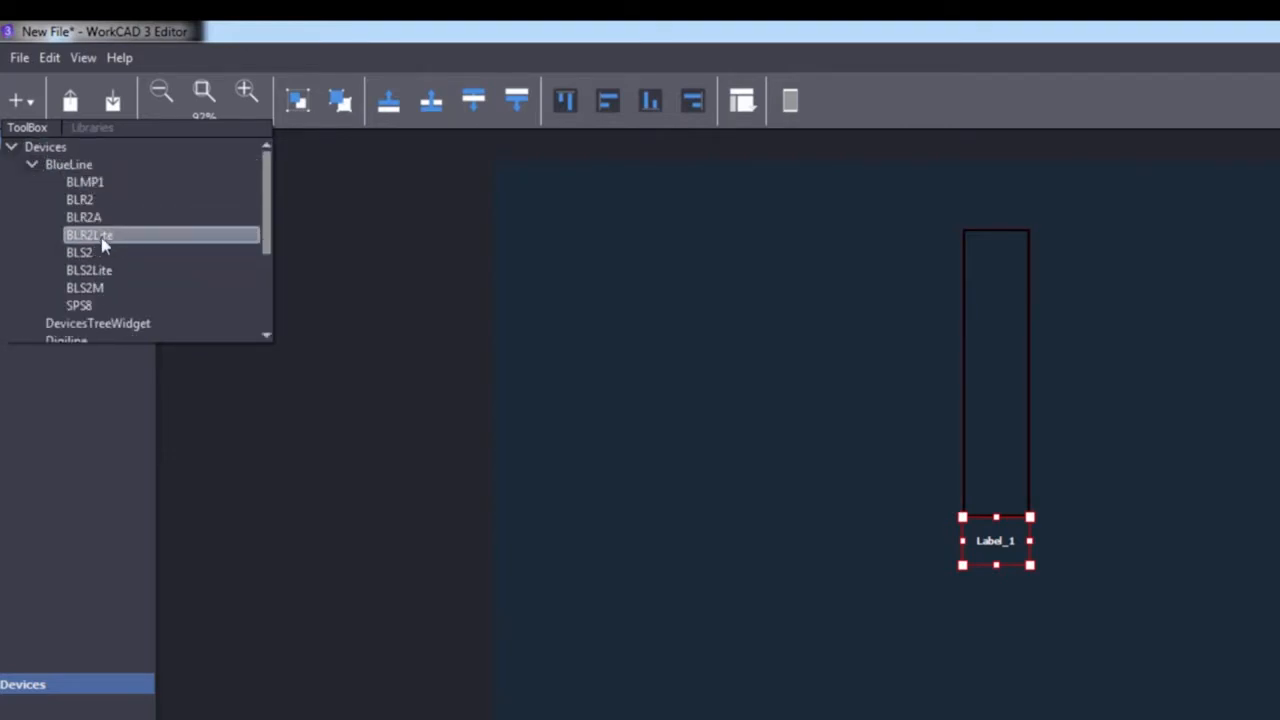
{"action": "left_click_drag", "start_coordinate": [91, 240], "coordinate": [686, 453]}
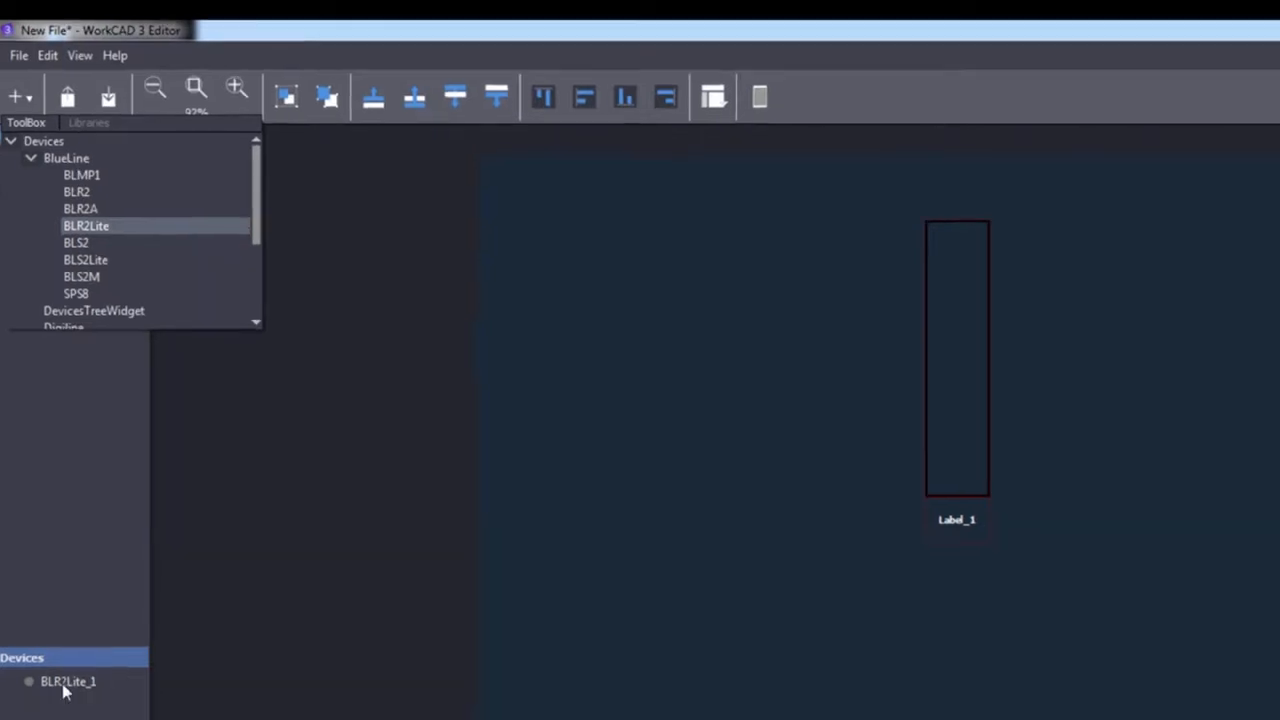
Review the actions and parameters available for the BLR2Lite device.
{"action": "left_click", "coordinate": [68, 710]}
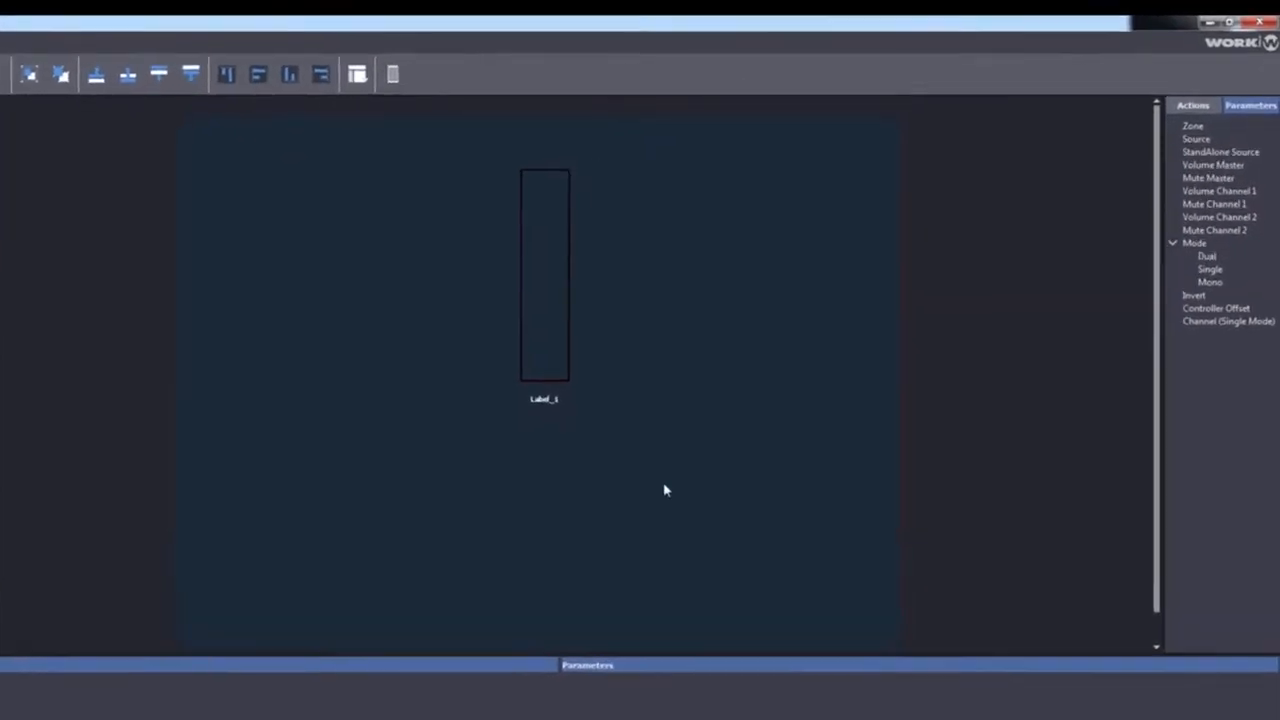
{"action": "left_click_drag", "start_coordinate": [1097, 487], "coordinate": [971, 523]}
{"action": "left_click", "coordinate": [1074, 165]}
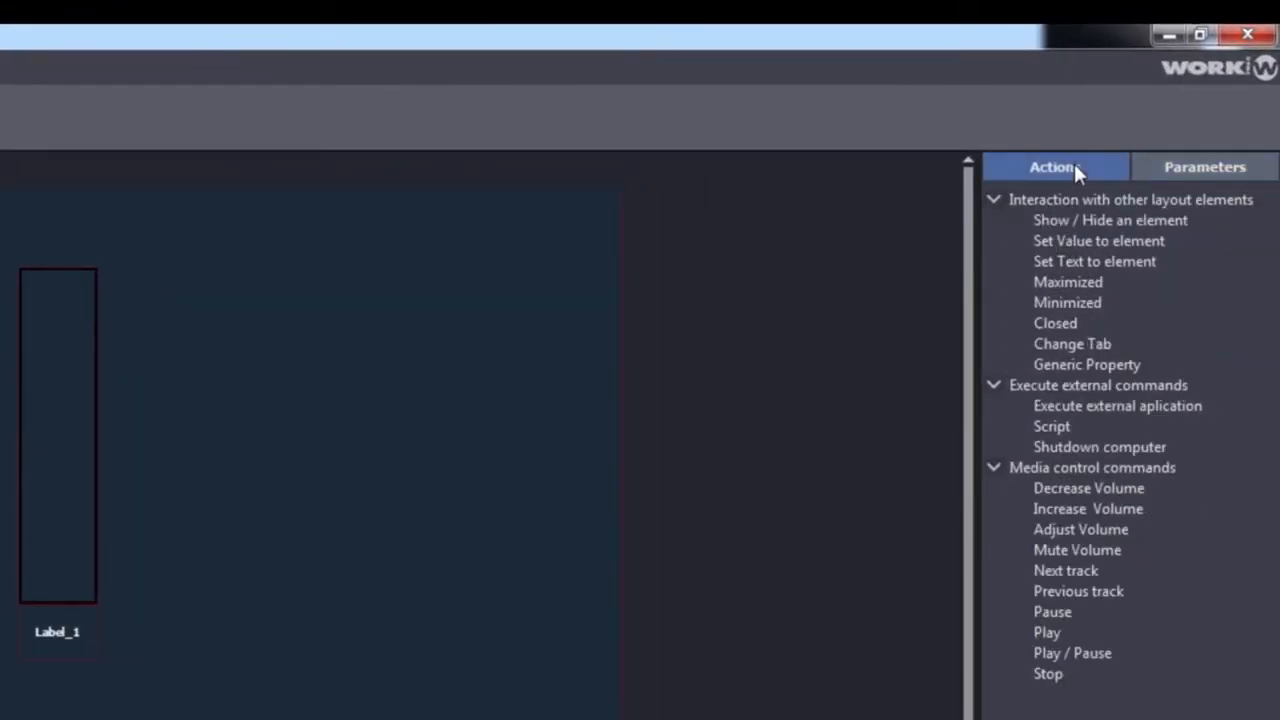
{"action": "left_click", "coordinate": [1204, 167]}
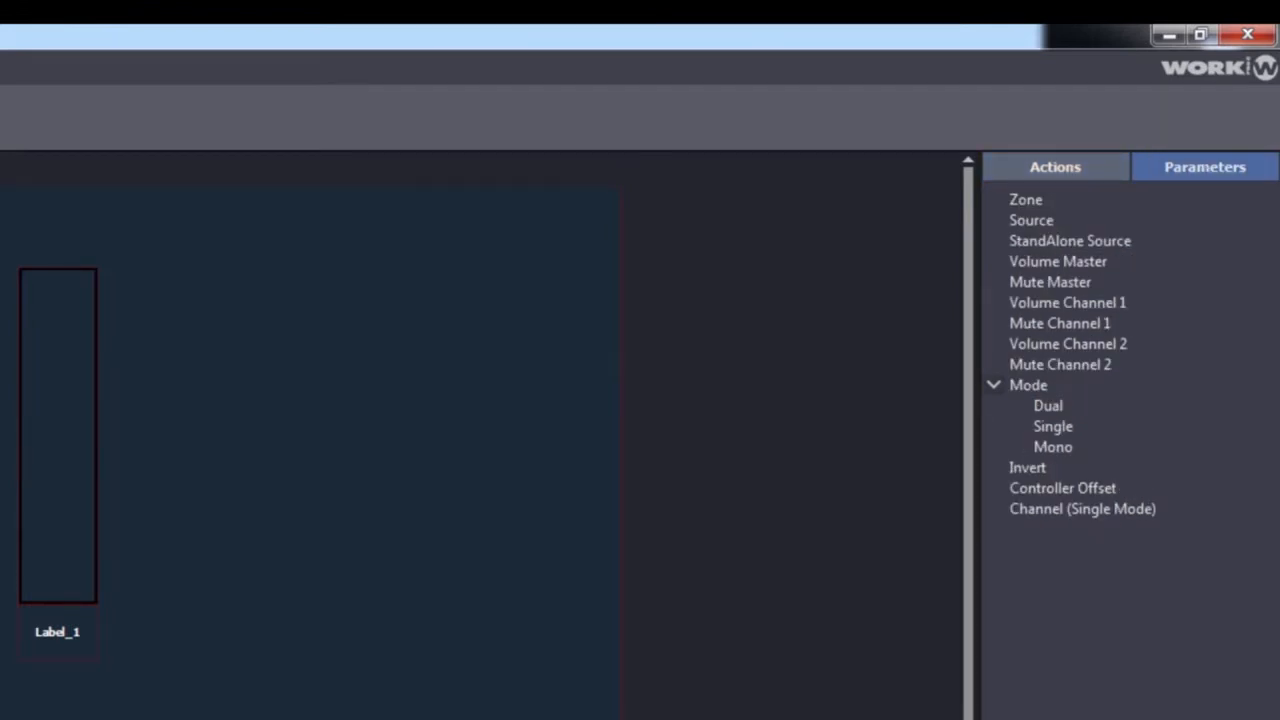
Set the fader's value range to a minimum of -100 and a maximum of 3.
{"action": "left_click", "coordinate": [37, 446]}
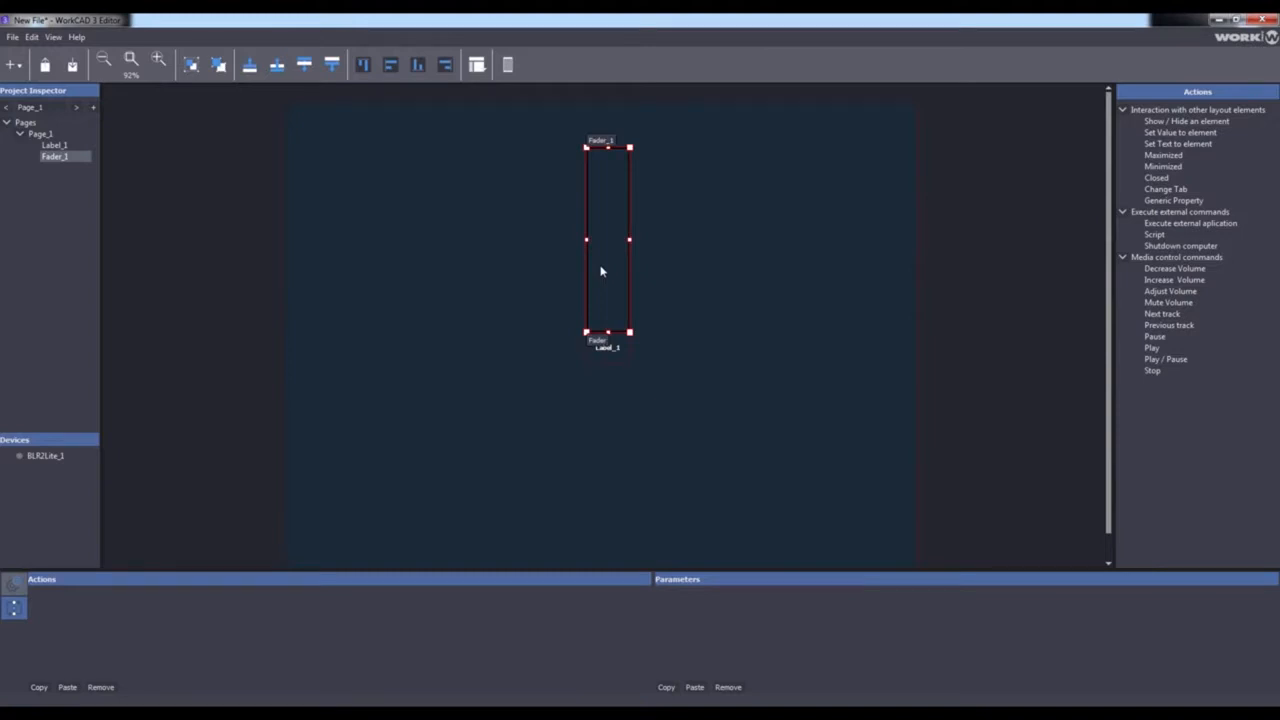
{"action": "left_click", "coordinate": [14, 583]}
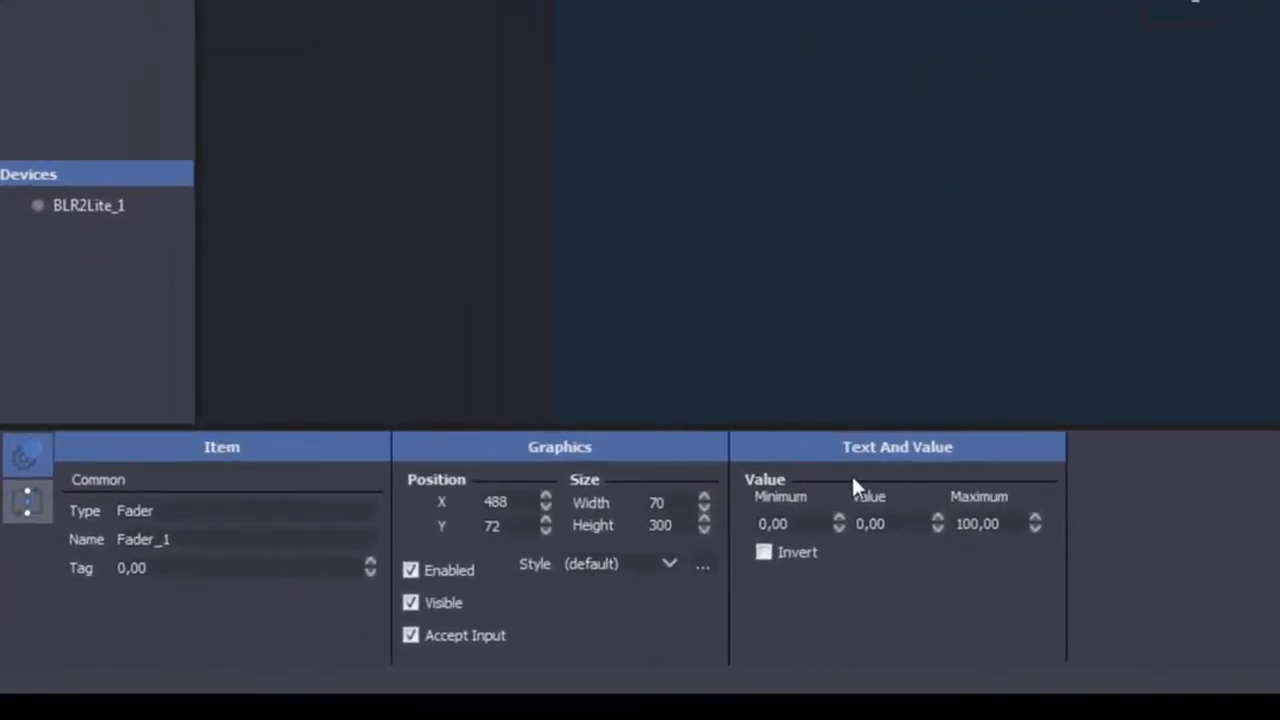
{"action": "left_click_drag", "start_coordinate": [793, 526], "coordinate": [691, 511]}
{"action": "type", "text": "-100"}
{"action": "key", "text": "Tab"}
{"action": "type", "text": "3"}
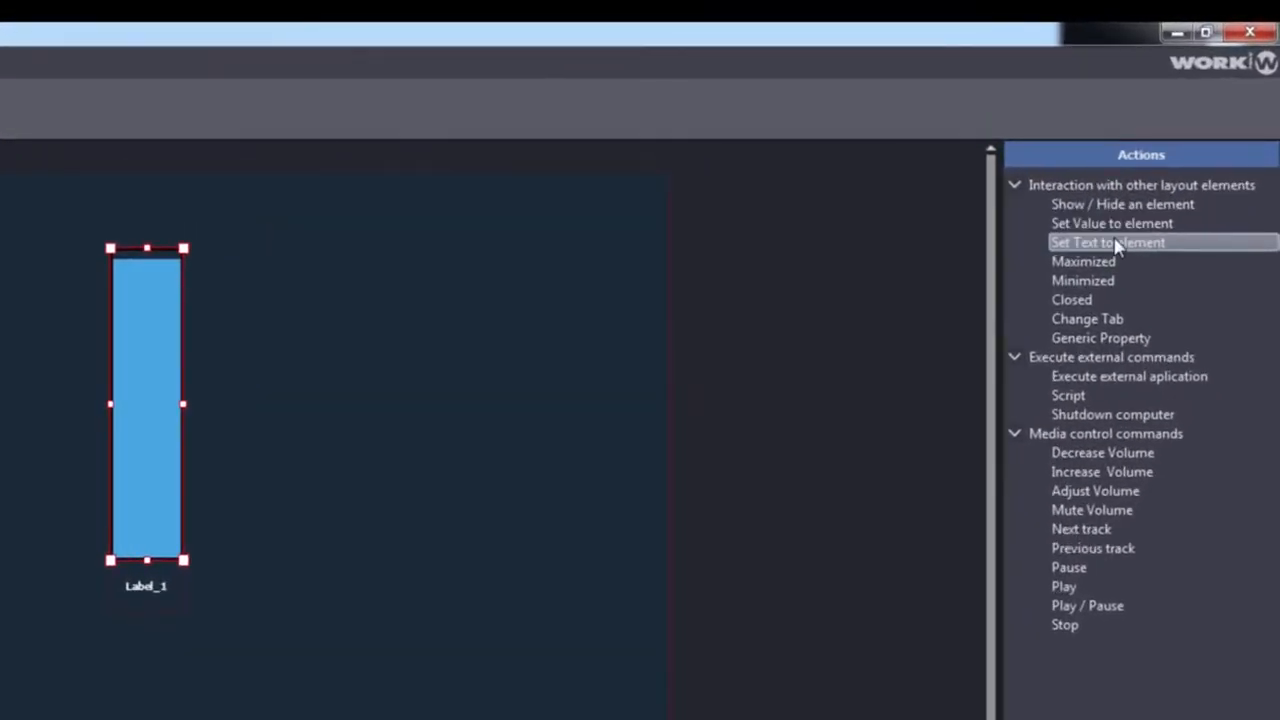
Add a Set Text to element action to the fader and pick Label_1 as its target.
{"action": "left_click_drag", "start_coordinate": [1133, 246], "coordinate": [144, 371]}
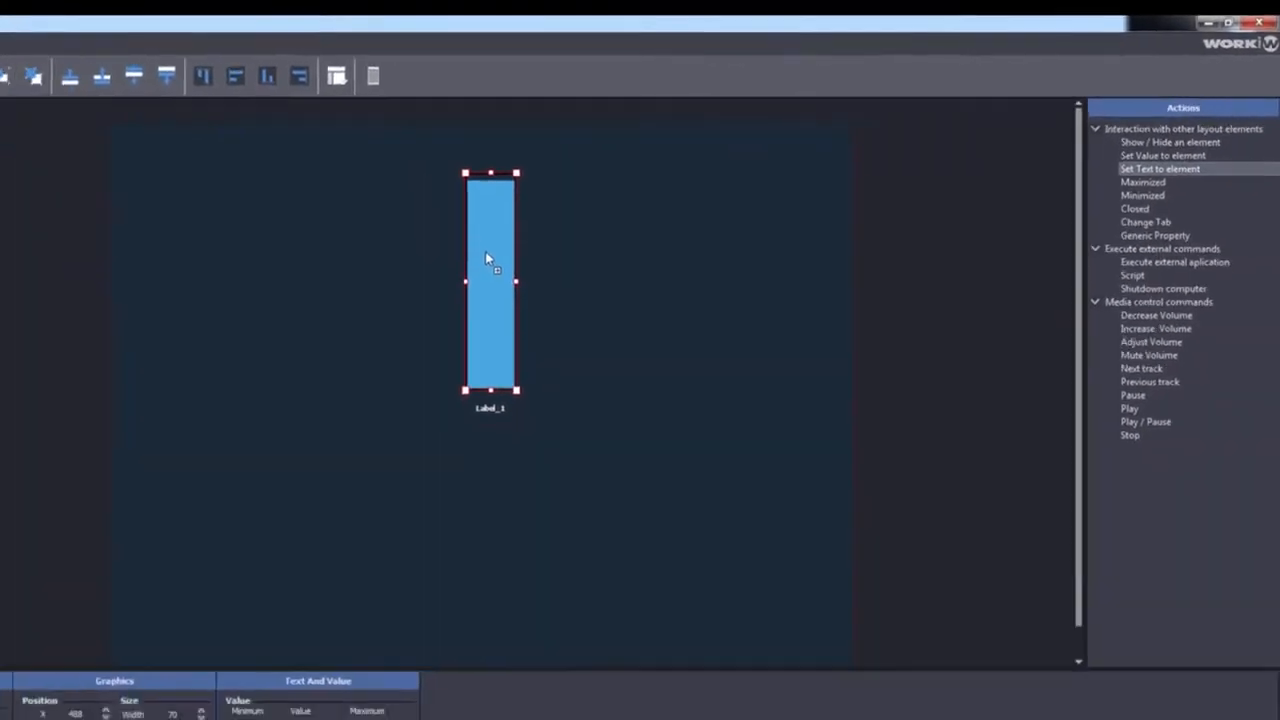
{"action": "left_click_drag", "start_coordinate": [486, 253], "coordinate": [486, 254]}
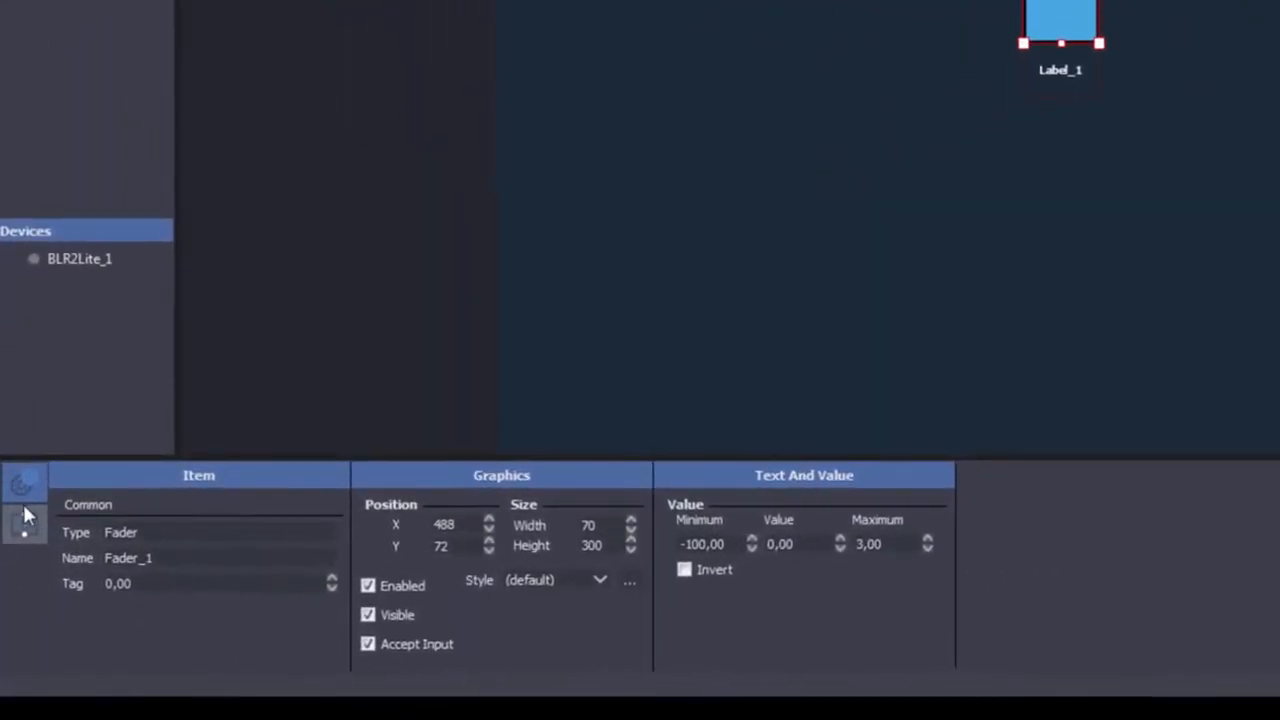
{"action": "left_click", "coordinate": [27, 527]}
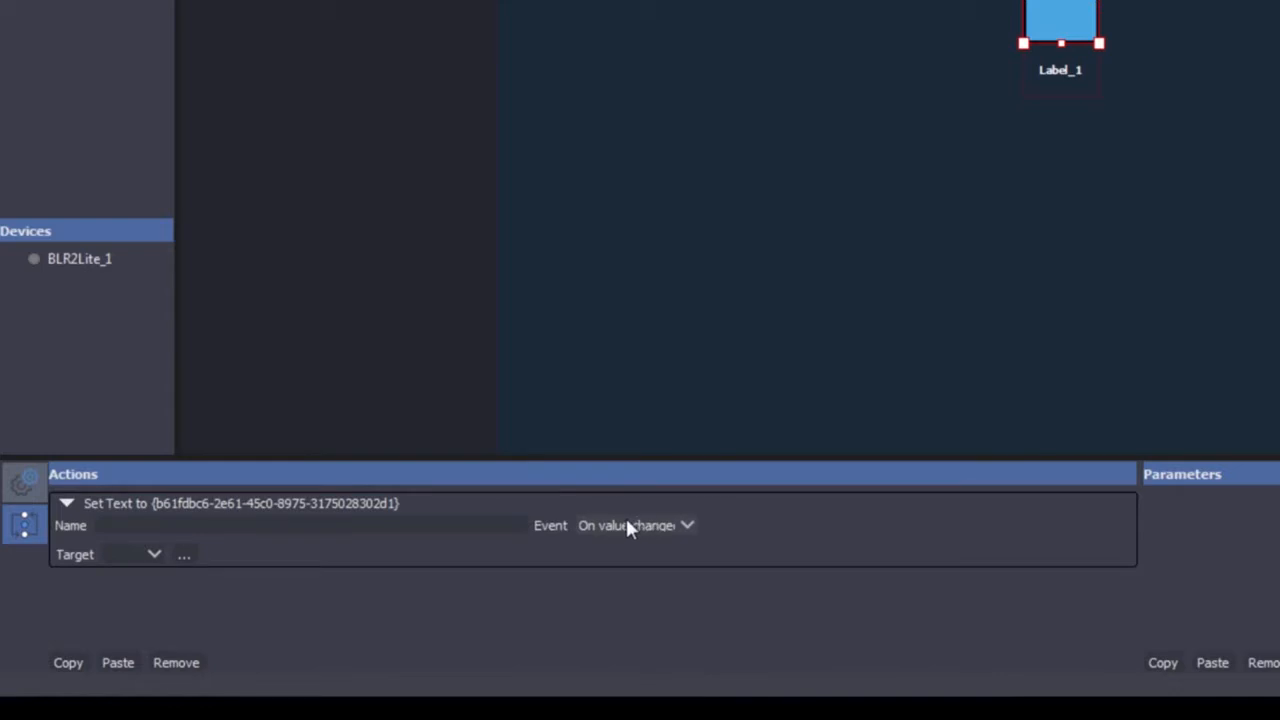
{"action": "left_click", "coordinate": [155, 555]}
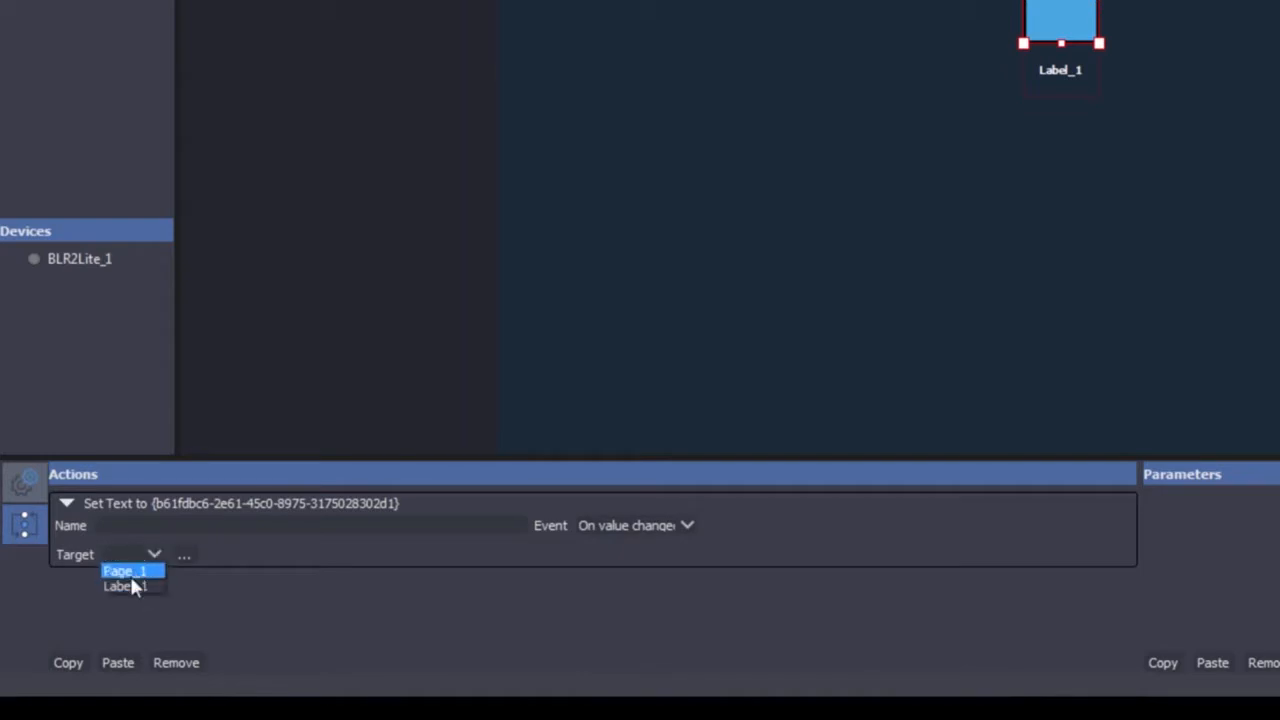
{"action": "left_click", "coordinate": [197, 556]}
{"action": "left_click", "coordinate": [189, 557]}
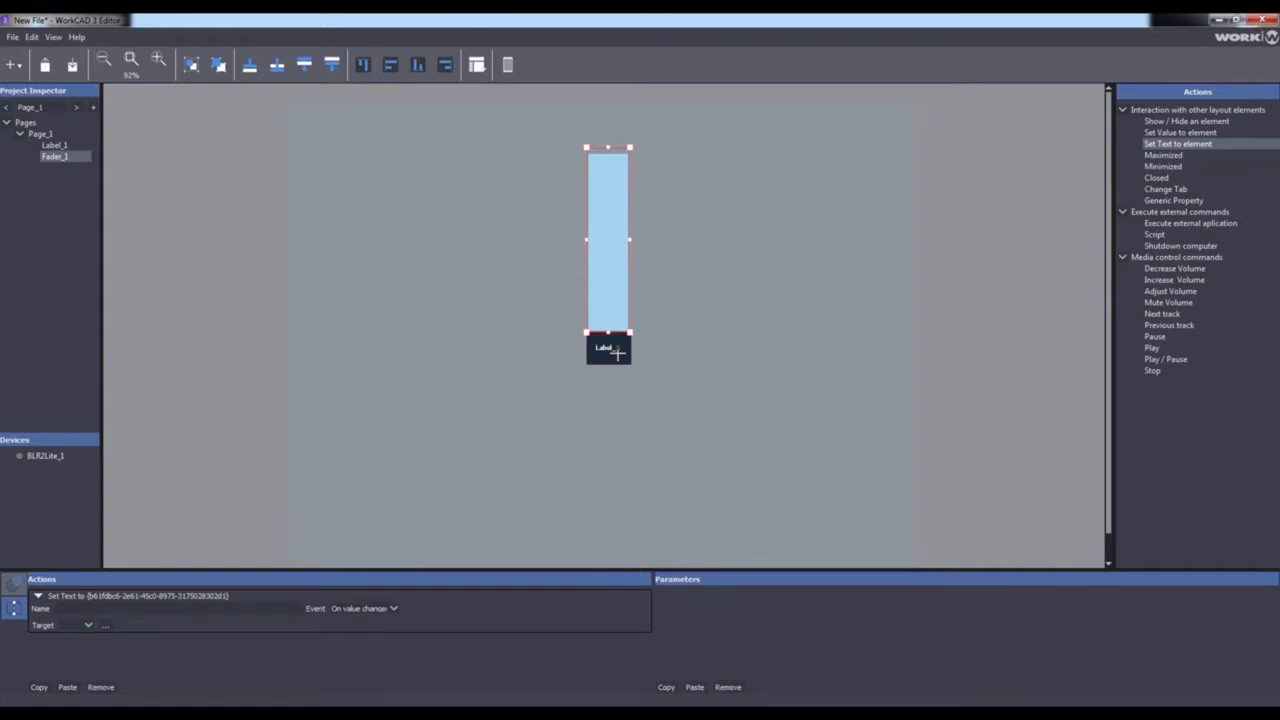
{"action": "left_click", "coordinate": [617, 352]}
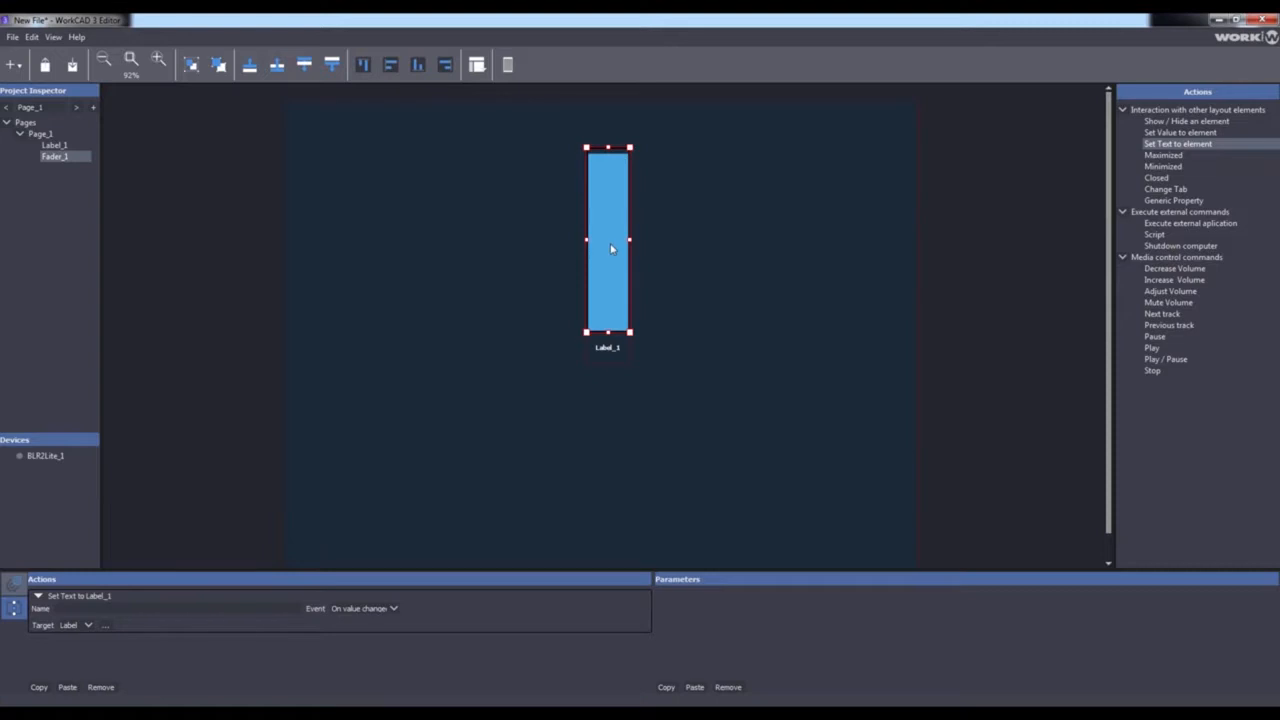
Assign the BLR2Lite device's Volume Master parameter to the fader and expand the assigned parameter's details.
{"action": "left_click", "coordinate": [50, 457]}
{"action": "left_click", "coordinate": [46, 459]}
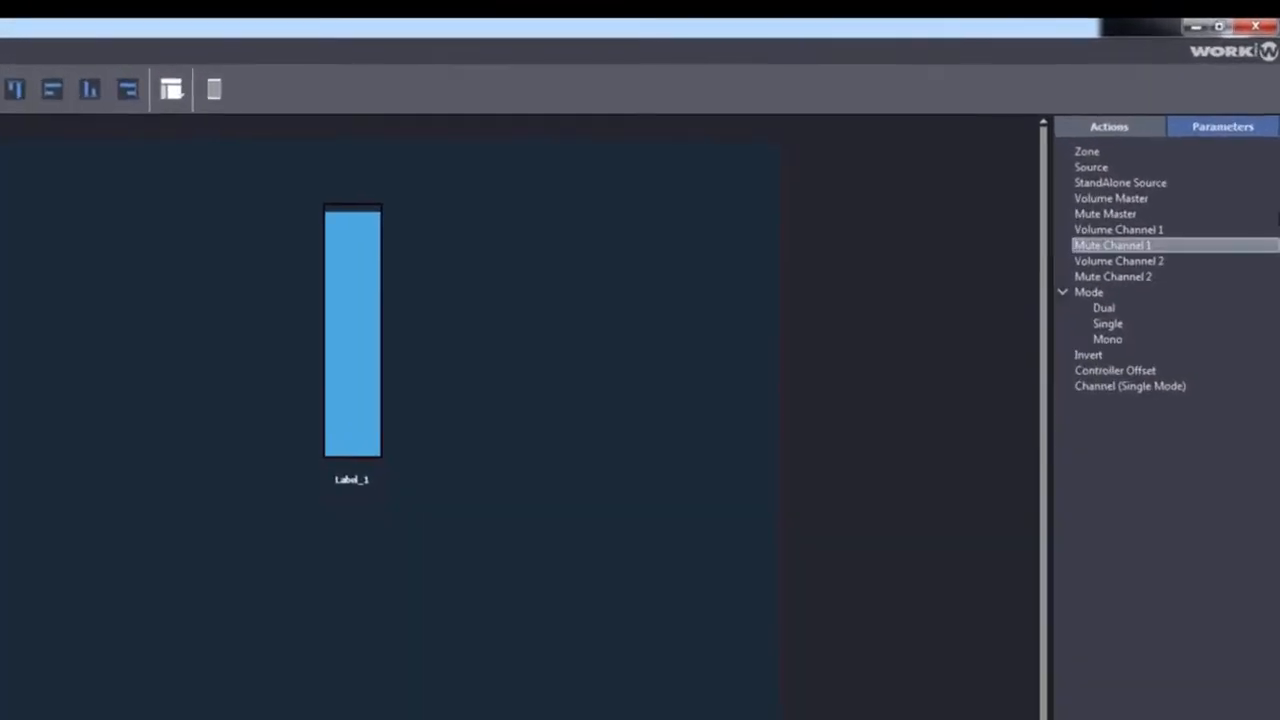
{"action": "left_click", "coordinate": [1035, 301]}
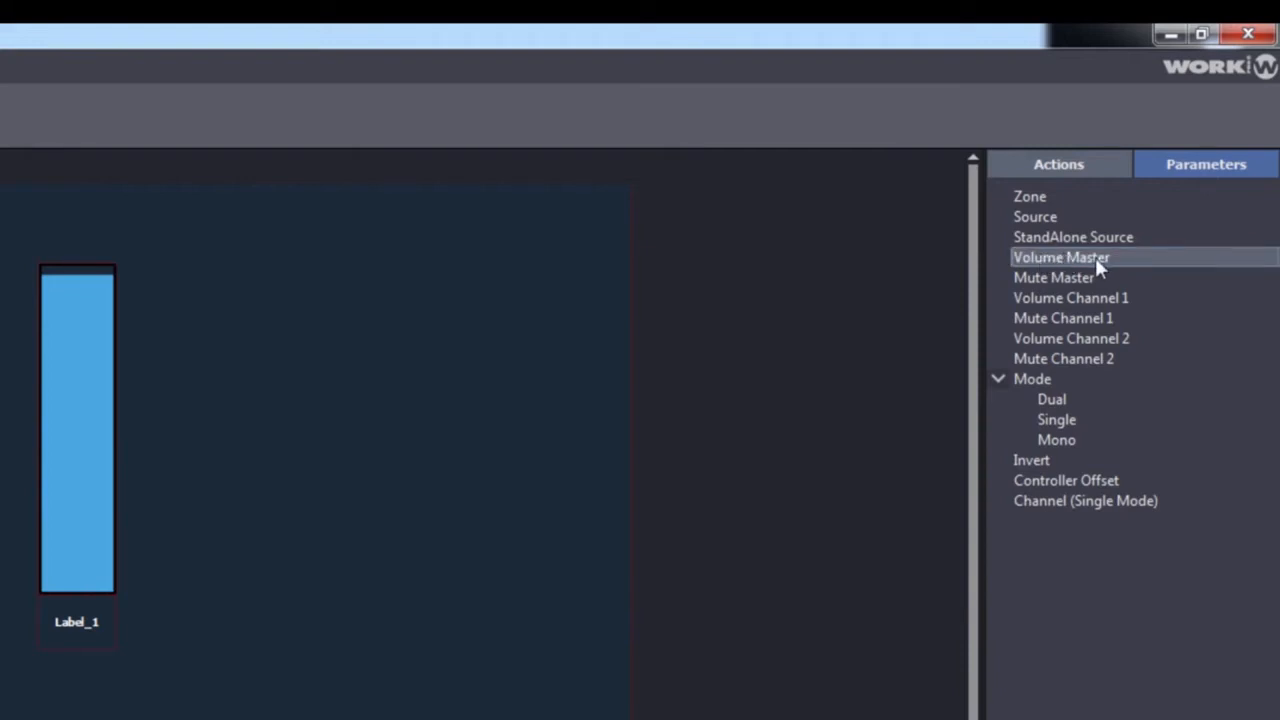
{"action": "left_click_drag", "start_coordinate": [1109, 258], "coordinate": [612, 270]}
{"action": "left_click_drag", "start_coordinate": [73, 380], "coordinate": [73, 380]}
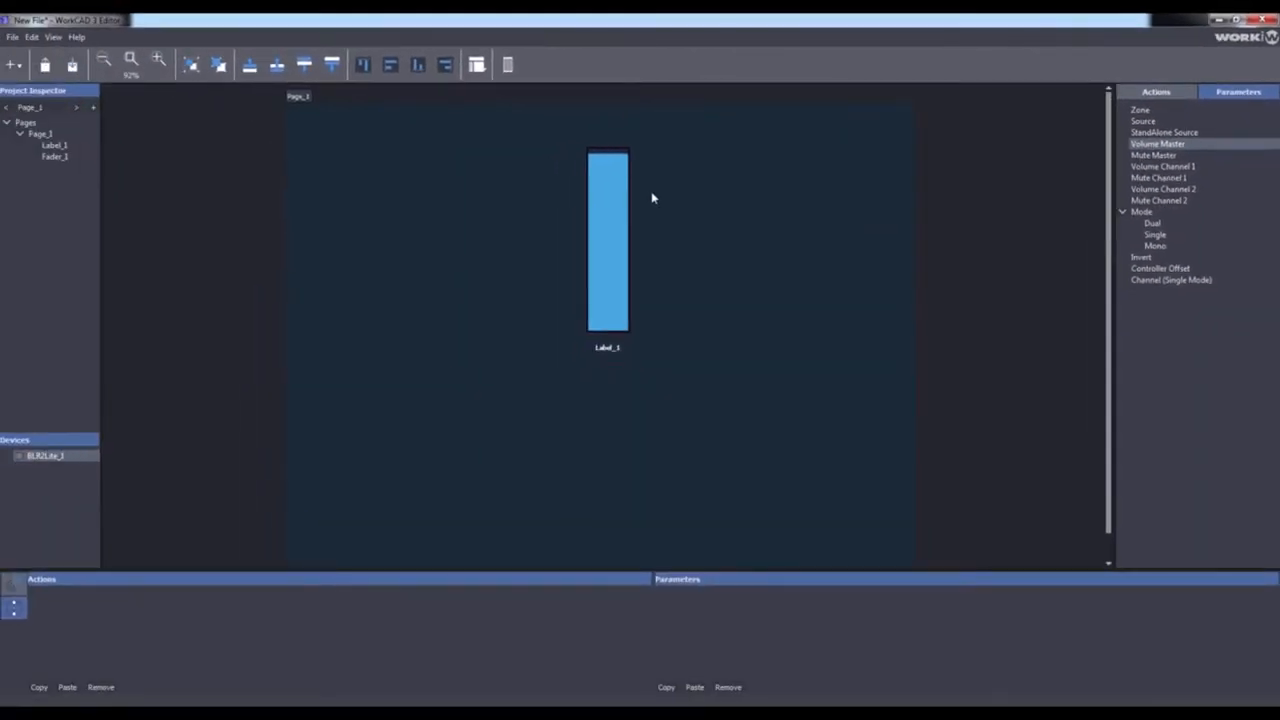
{"action": "left_click", "coordinate": [604, 217]}
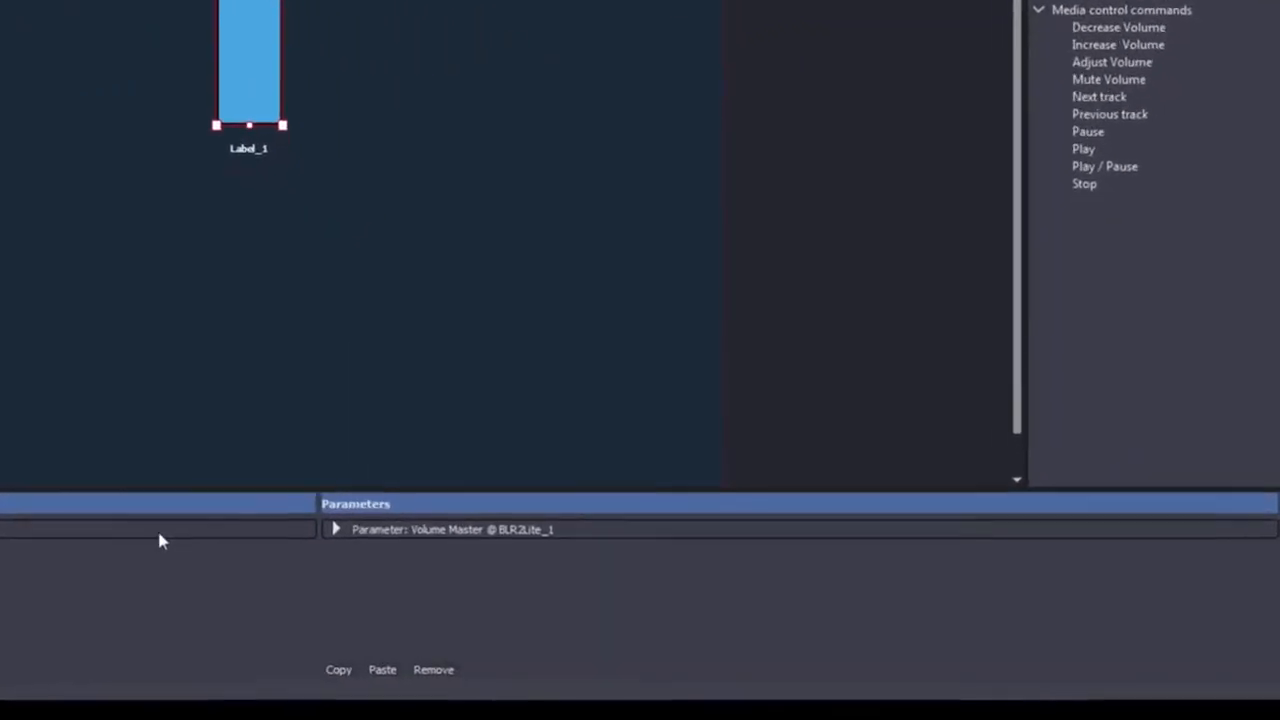
{"action": "left_click", "coordinate": [336, 529]}
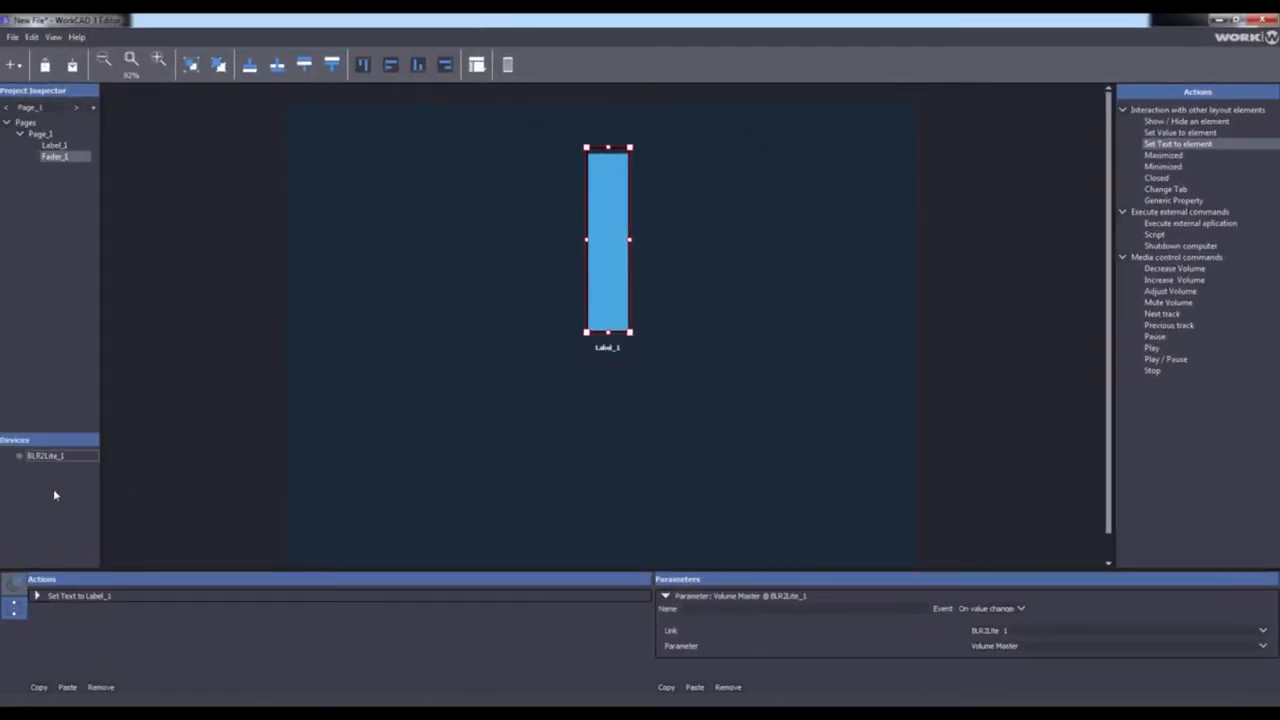
Set the BLR2Lite device's link connection to udp.
{"action": "left_click", "coordinate": [46, 457]}
{"action": "left_click", "coordinate": [46, 457]}
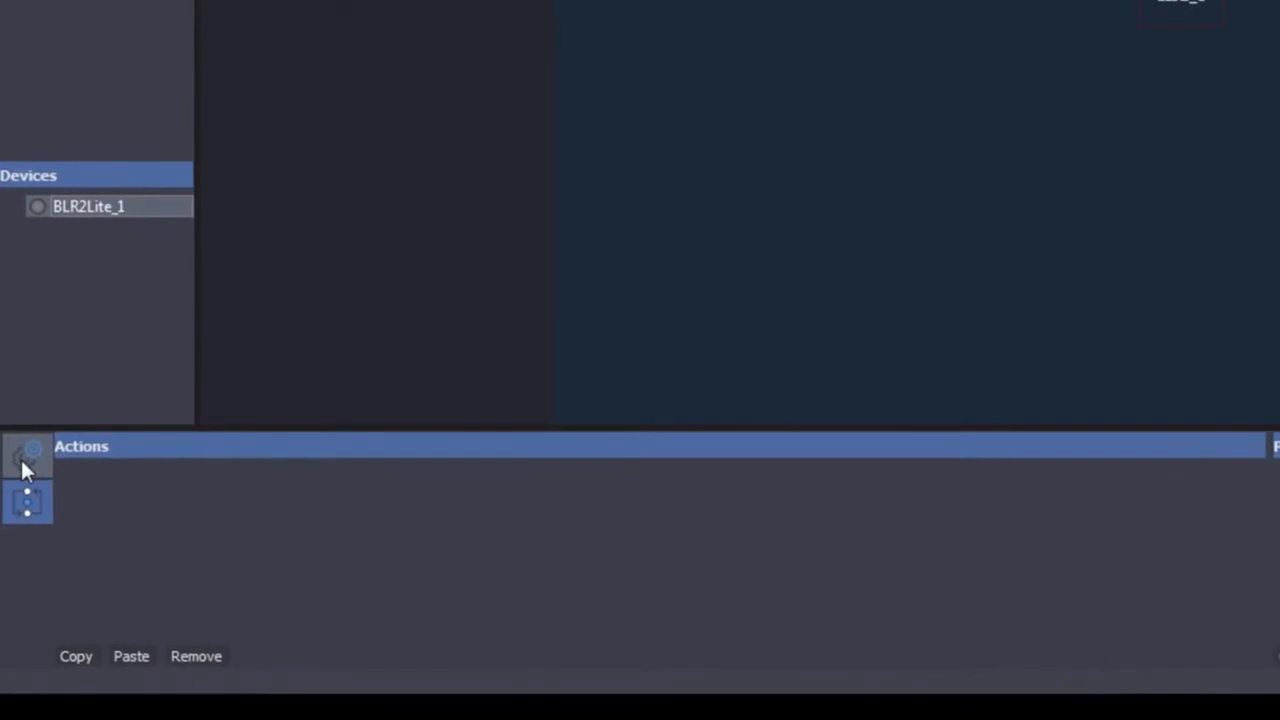
{"action": "left_click", "coordinate": [20, 474]}
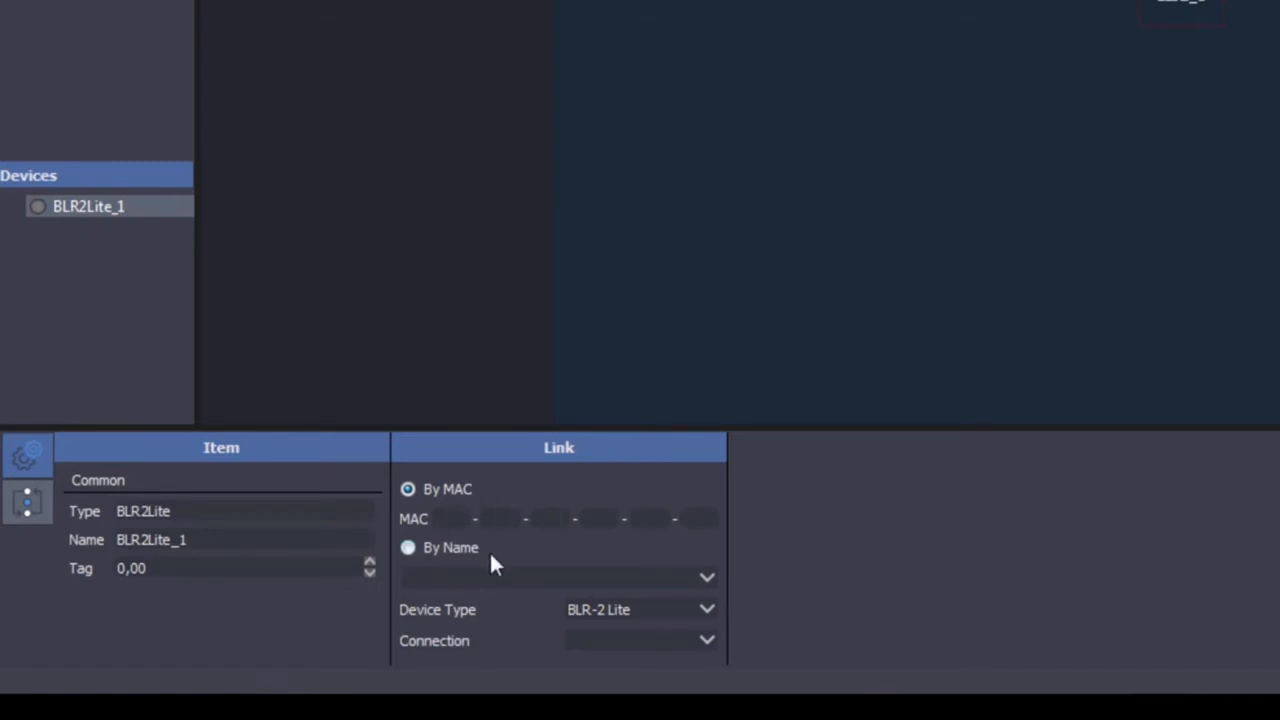
{"action": "left_click", "coordinate": [643, 646]}
{"action": "type", "text": "ud"}
{"action": "type", "text": "o"}
{"action": "key", "text": "BackSpace"}
{"action": "type", "text": "p"}
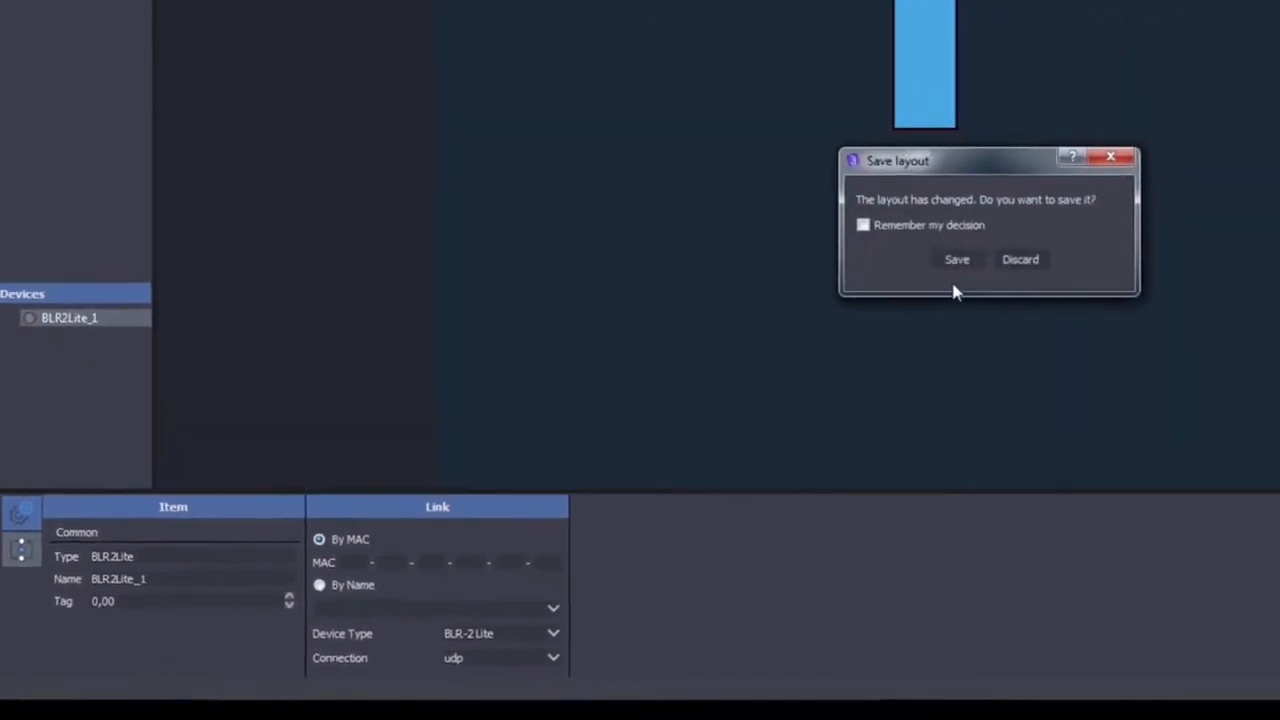
Save the changed layout over the existing intro.wpf3 file and run its preview.
{"action": "left_click", "coordinate": [1075, 188]}
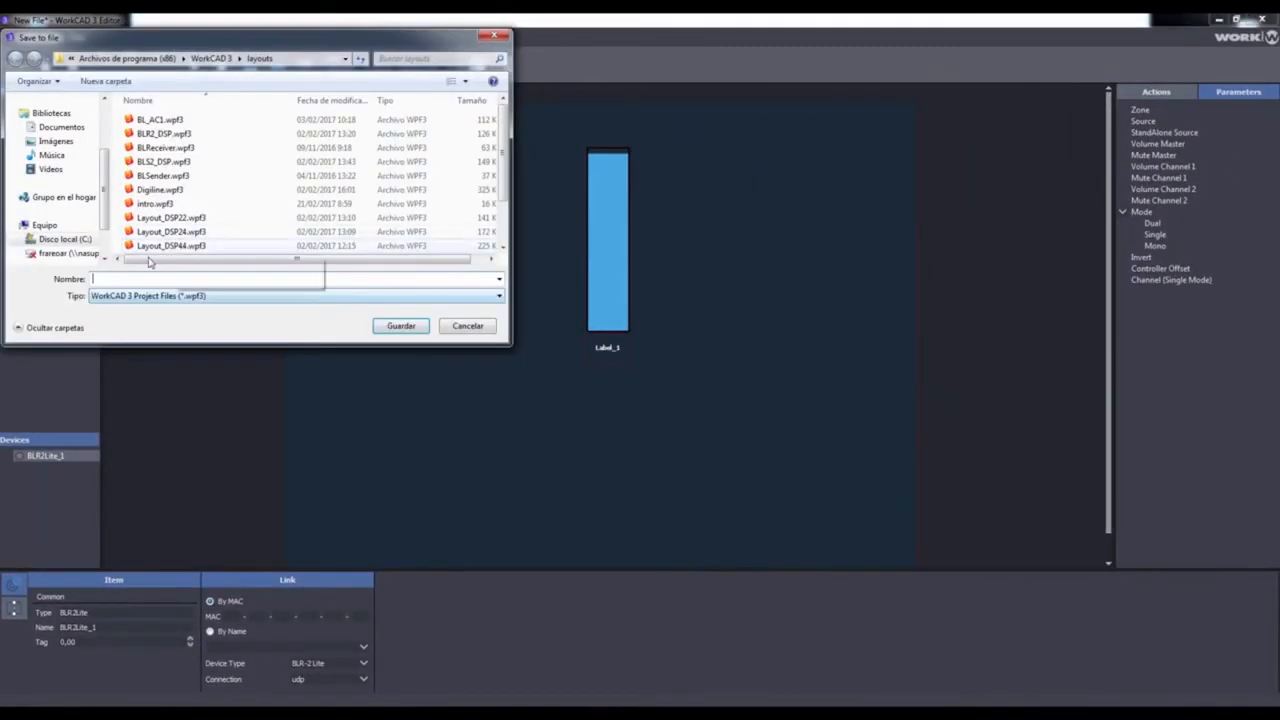
{"action": "double_click", "coordinate": [156, 204]}
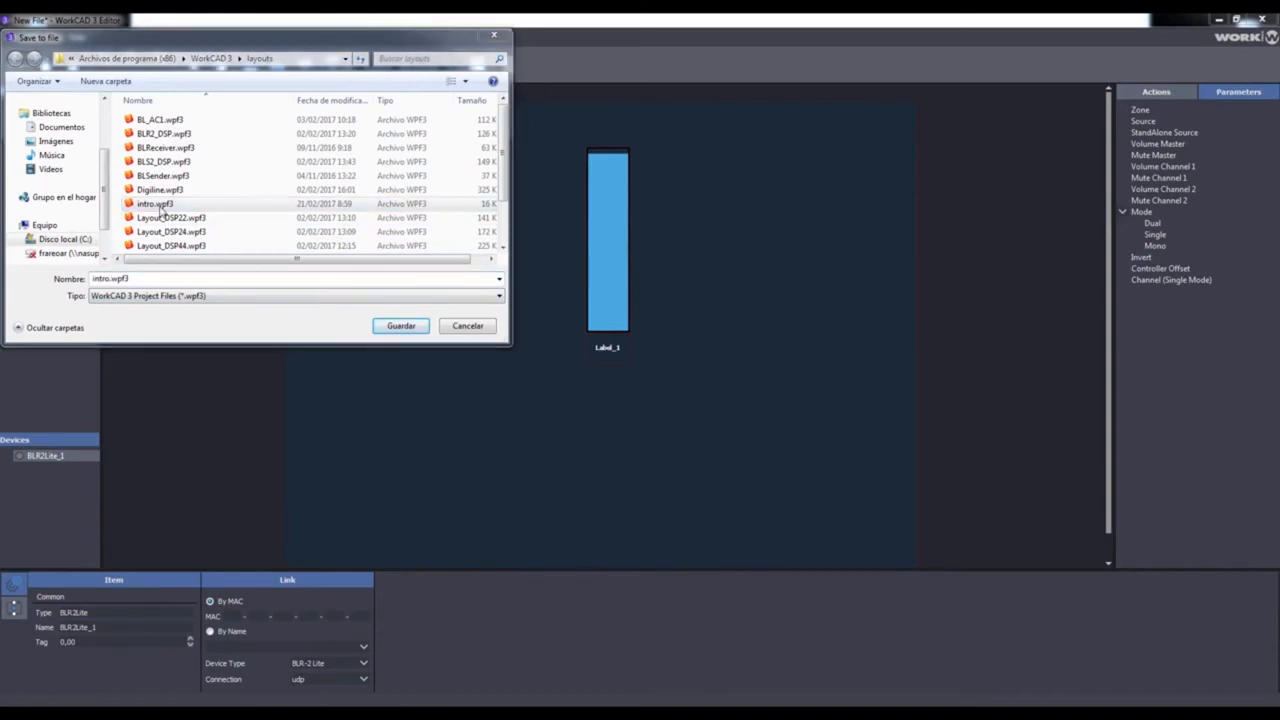
{"action": "left_click", "coordinate": [676, 371]}
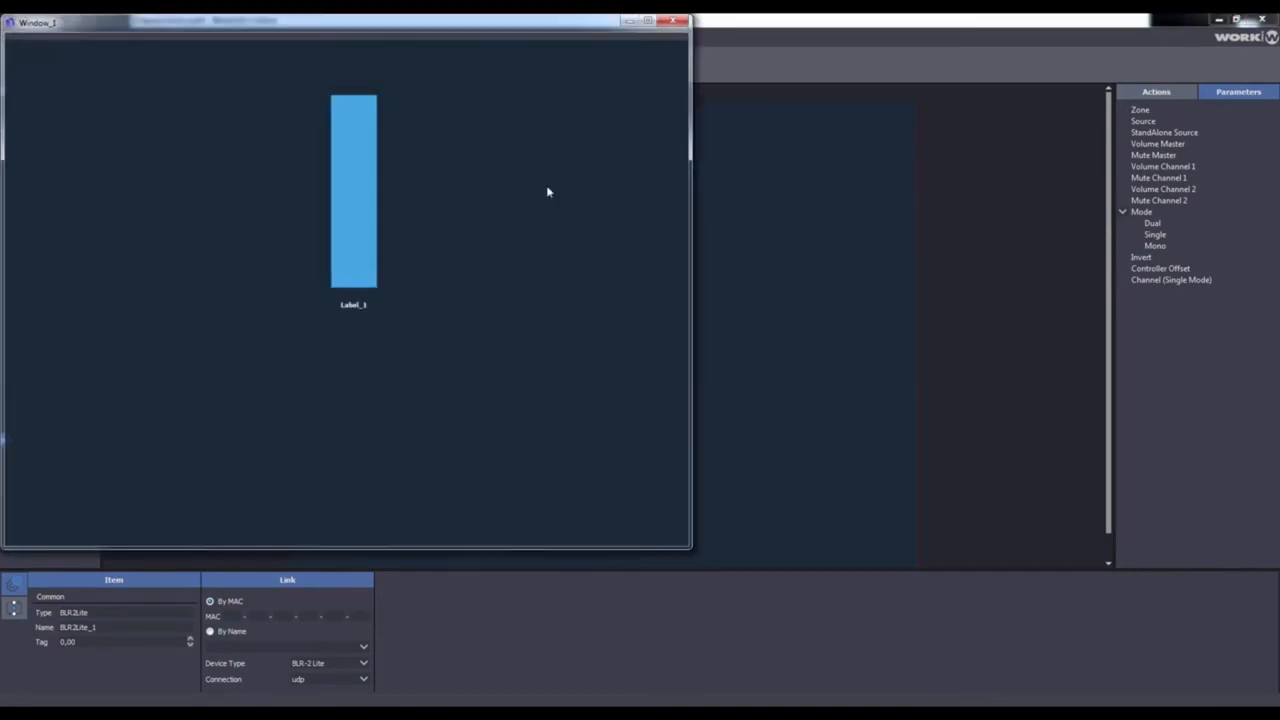
Reposition the preview window and test the fader by moving its level down and up.
{"action": "left_click_drag", "start_coordinate": [394, 34], "coordinate": [750, 98]}
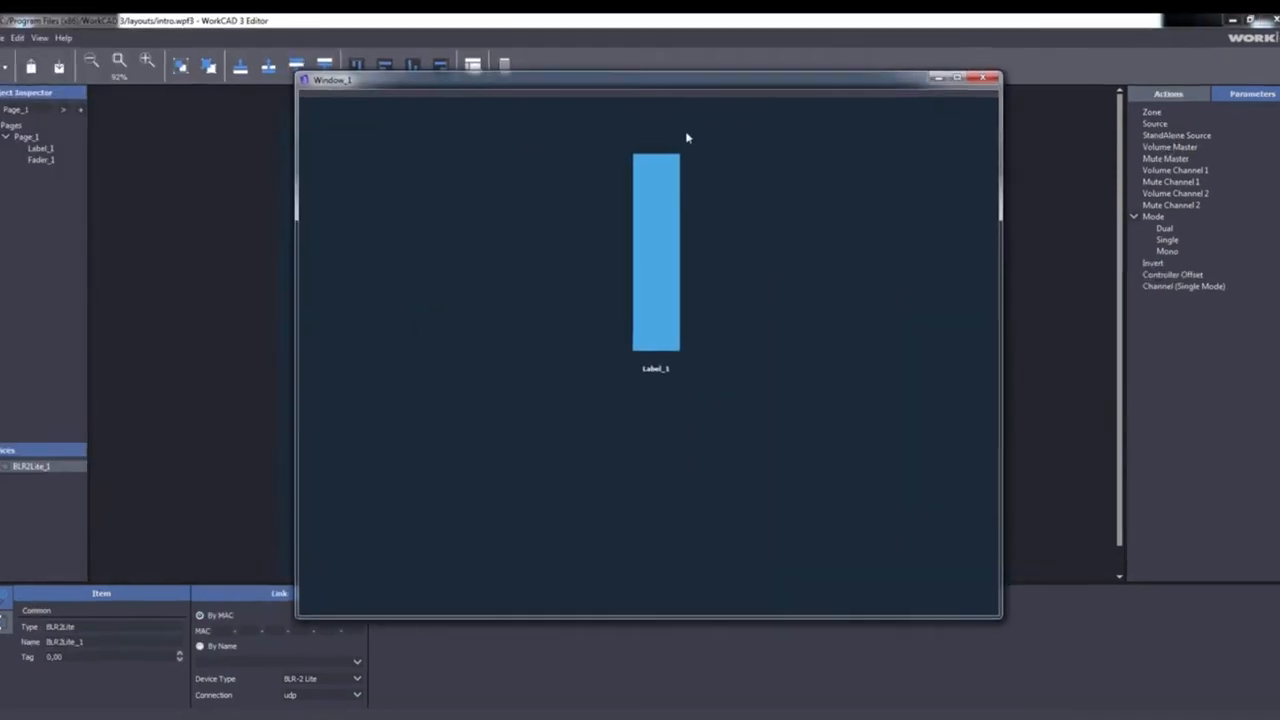
{"action": "left_click_drag", "start_coordinate": [669, 160], "coordinate": [658, 245]}
{"action": "left_click_drag", "start_coordinate": [669, 403], "coordinate": [692, 280]}
{"action": "left_click_drag", "start_coordinate": [670, 385], "coordinate": [677, 303]}
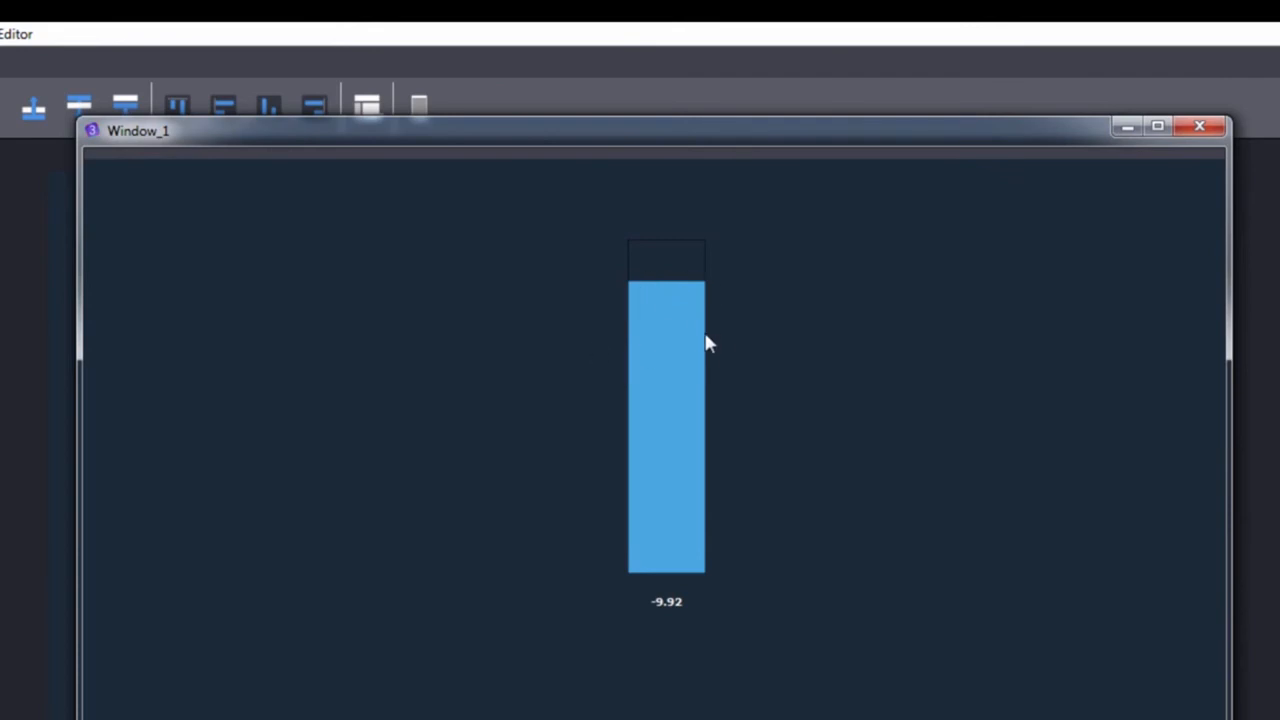